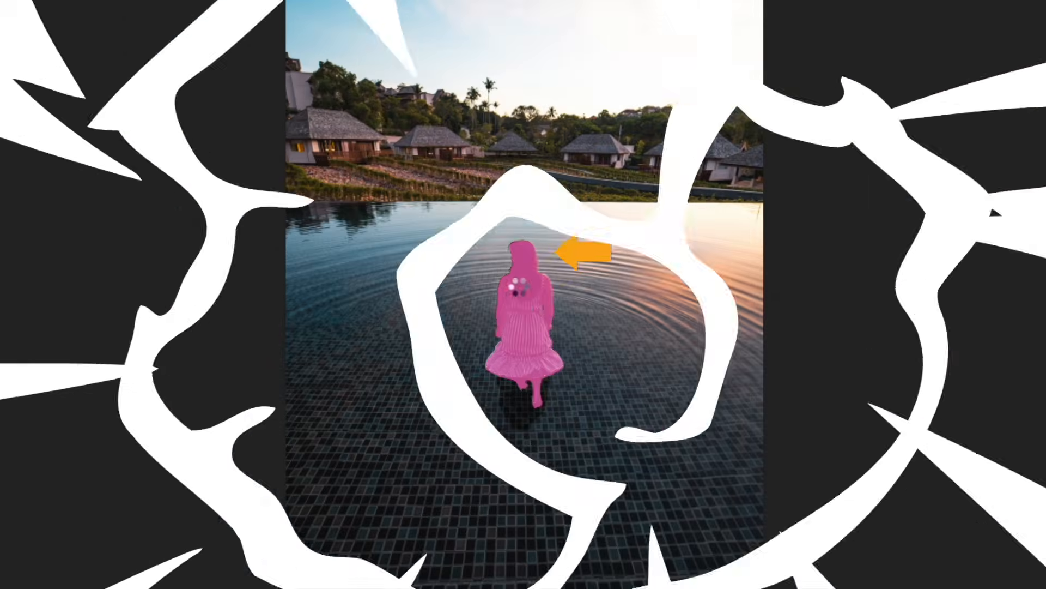
Select the woman with Object Selection, clear that selection, and select the hillside houses at the photo's left side with a rectangle.
click(421, 345)
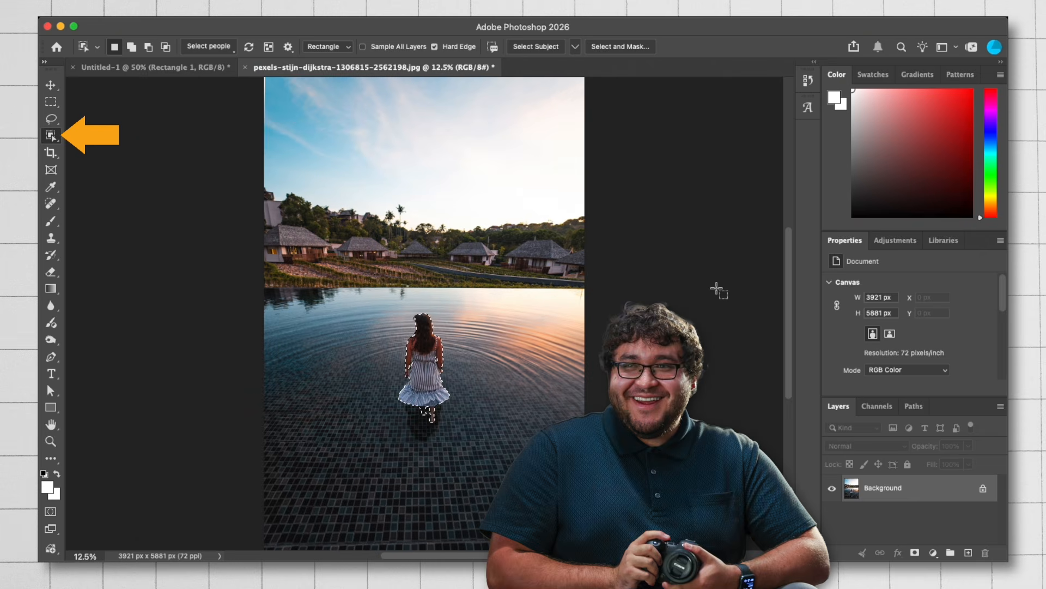
key(super+d)
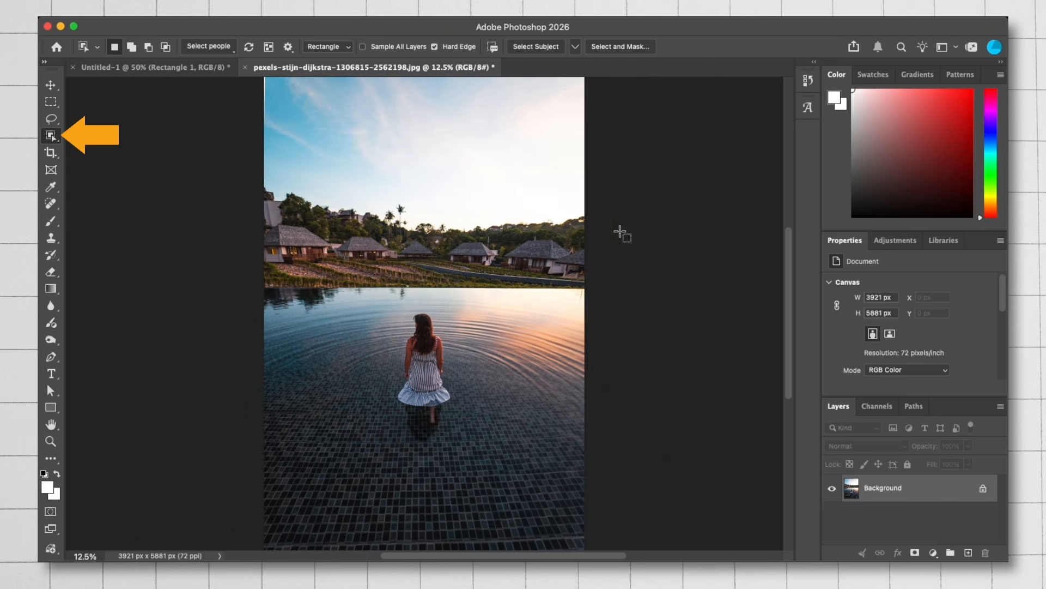
drag(281, 187, 405, 250)
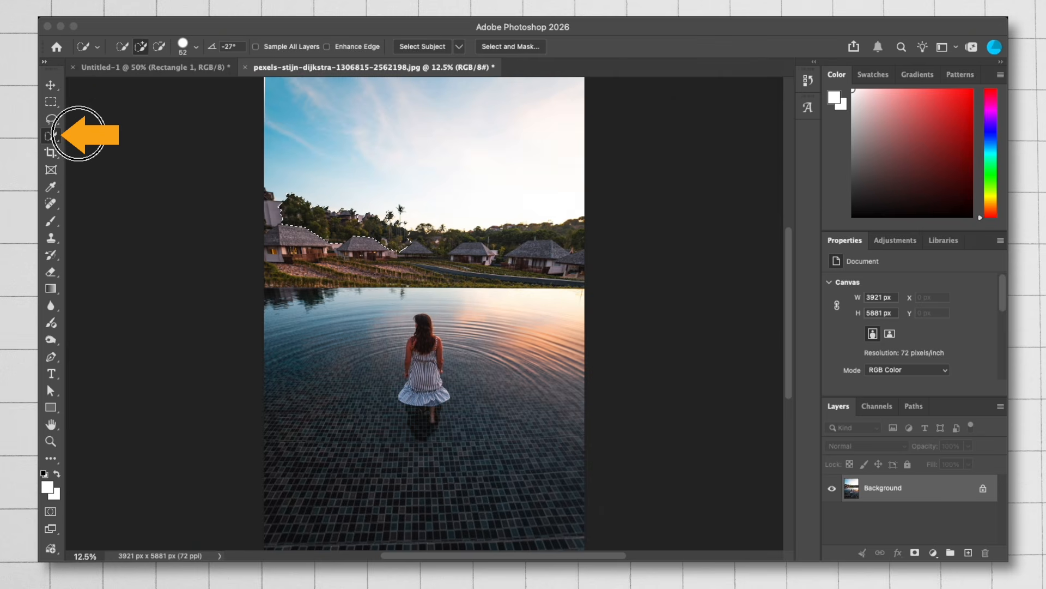
Select the woman with the Quick Selection tool, using a brush size of 74 px.
right_click(51, 135)
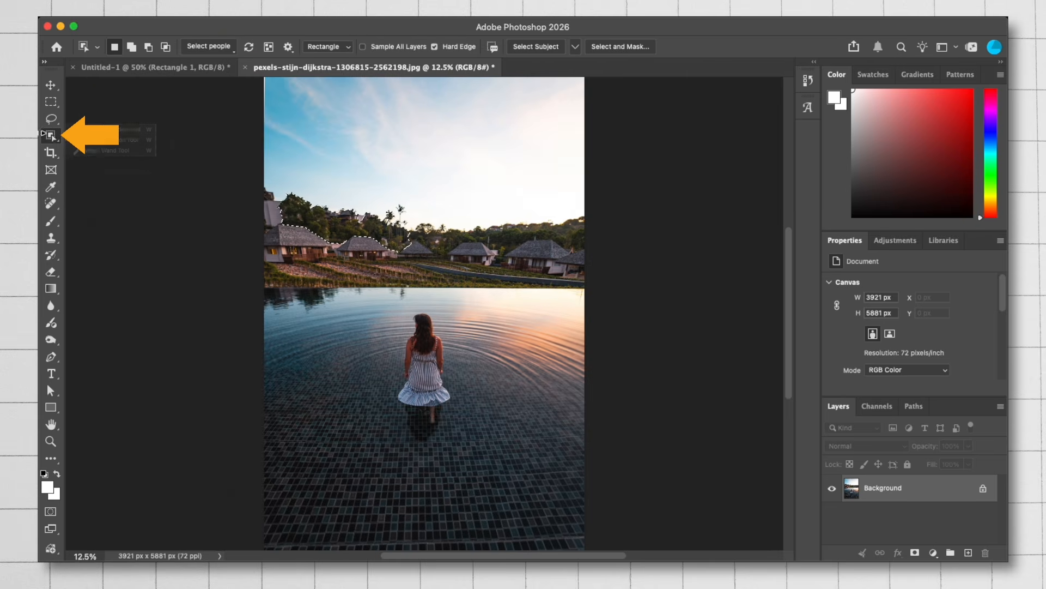
click(91, 139)
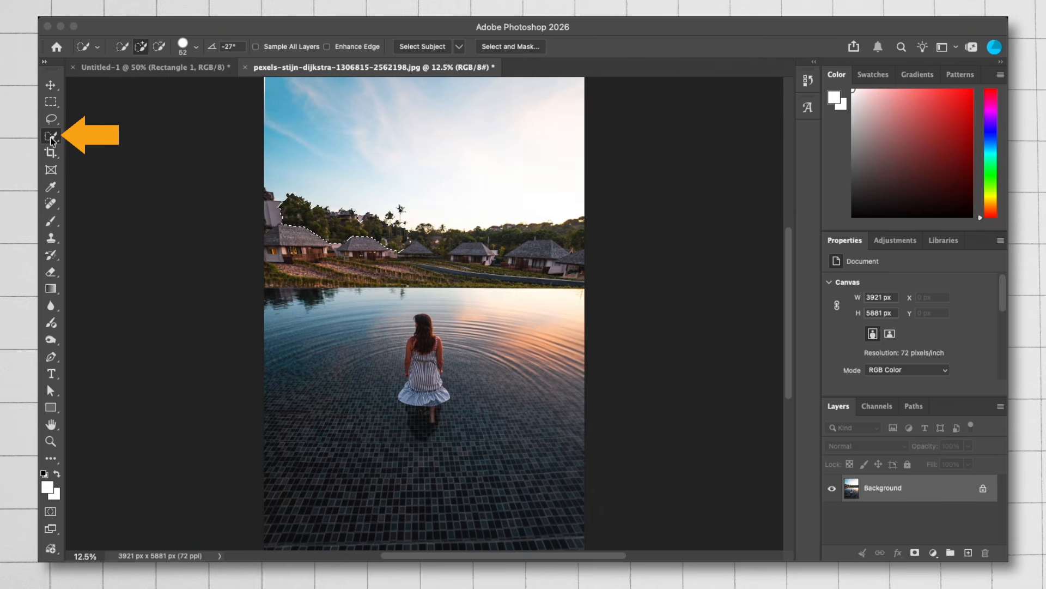
click(198, 49)
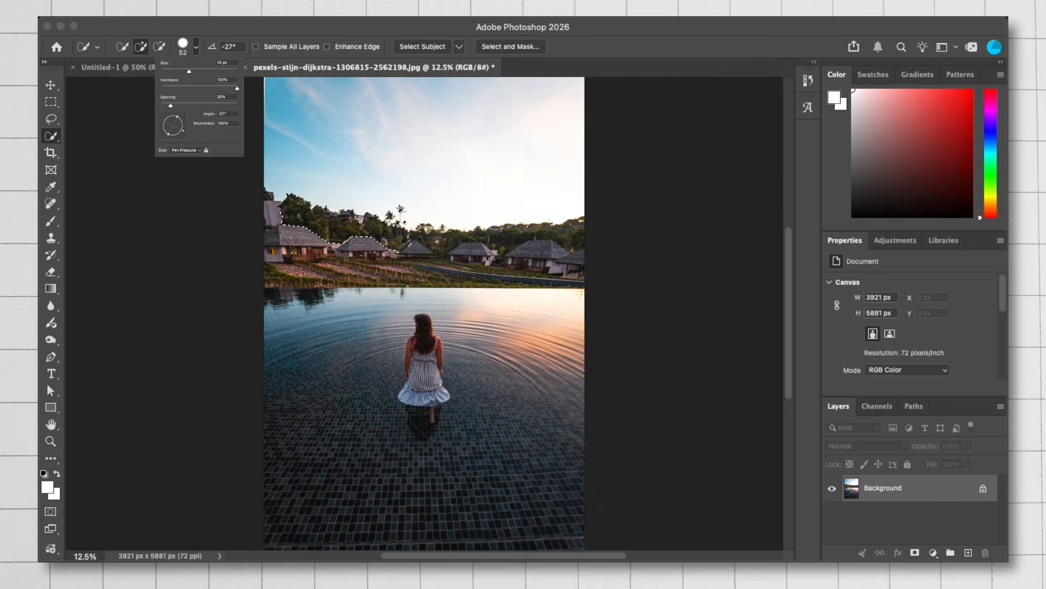
click(188, 28)
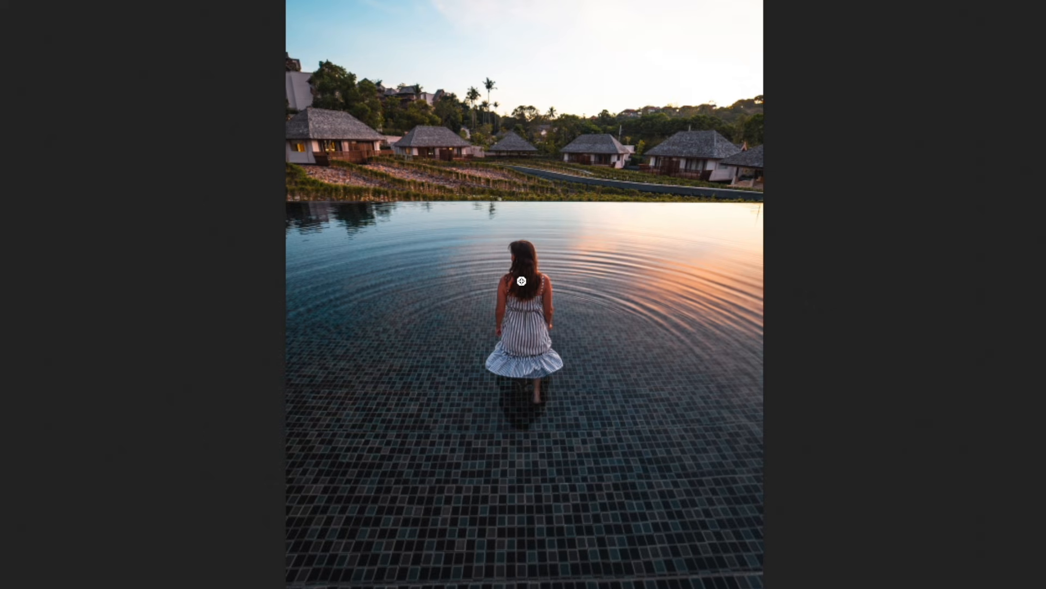
mouse_move(523, 281)
mouse_down()
mouse_move(525, 358)
mouse_move(502, 361)
mouse_move(546, 358)
mouse_move(538, 333)
mouse_up()
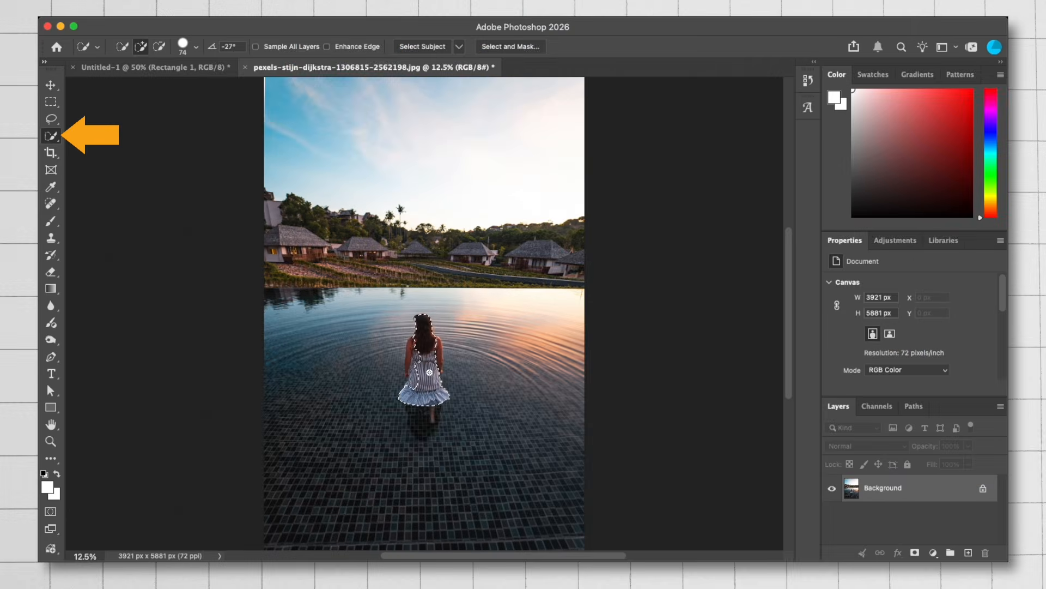
Subtract the stray water beside the dress from the selection and add the woman's left side and arm.
scroll(430, 373, up, 5)
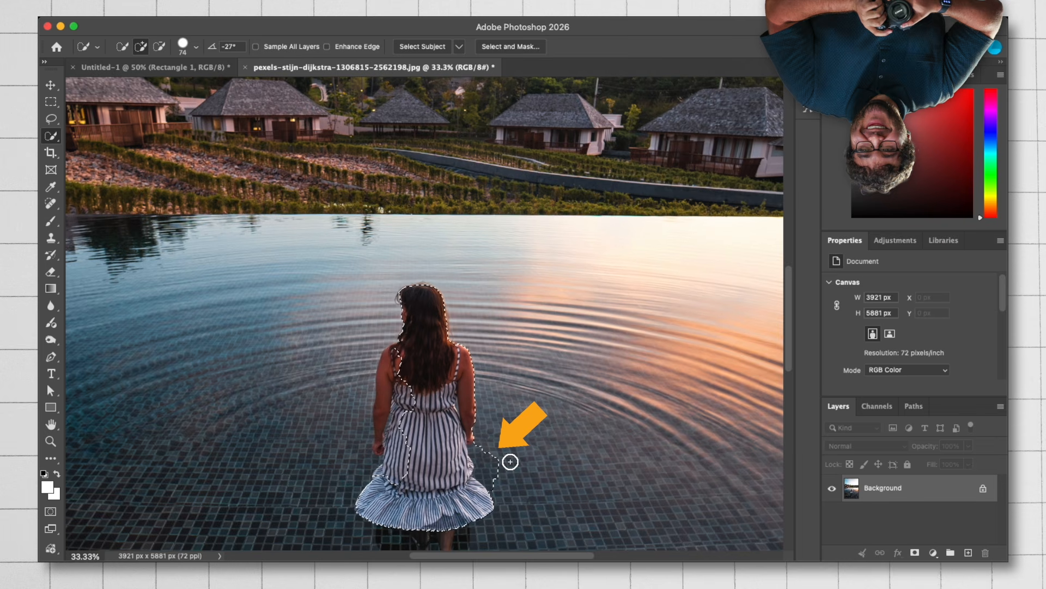
key(alt)
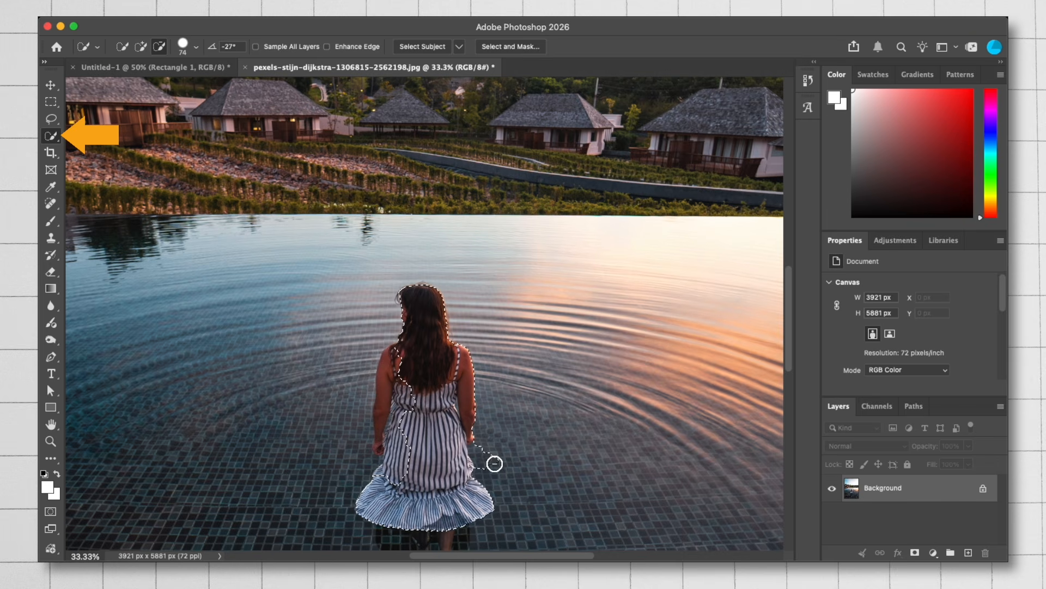
key(alt)
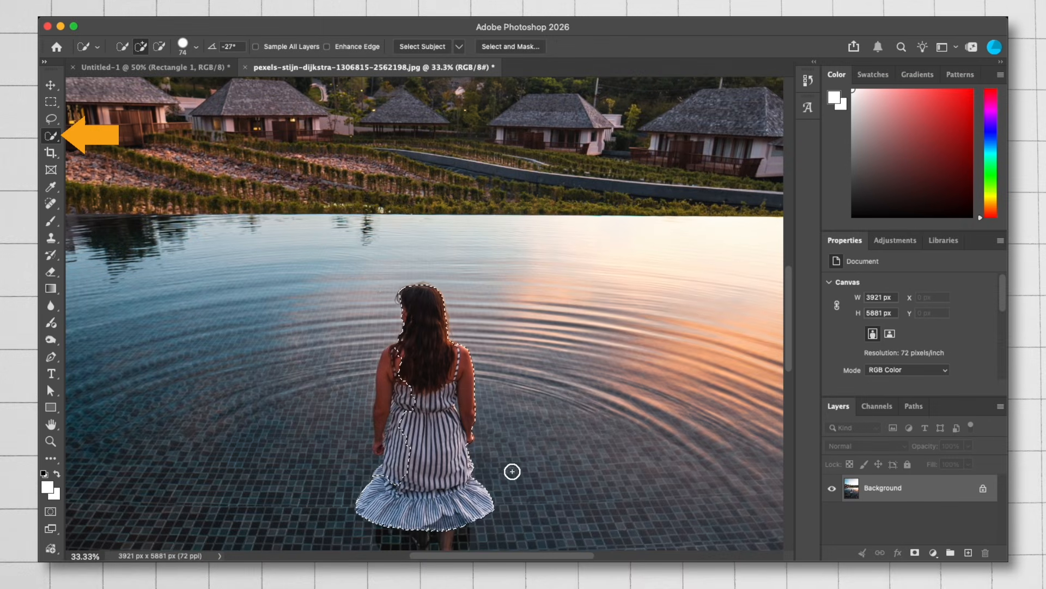
drag(393, 460, 397, 369)
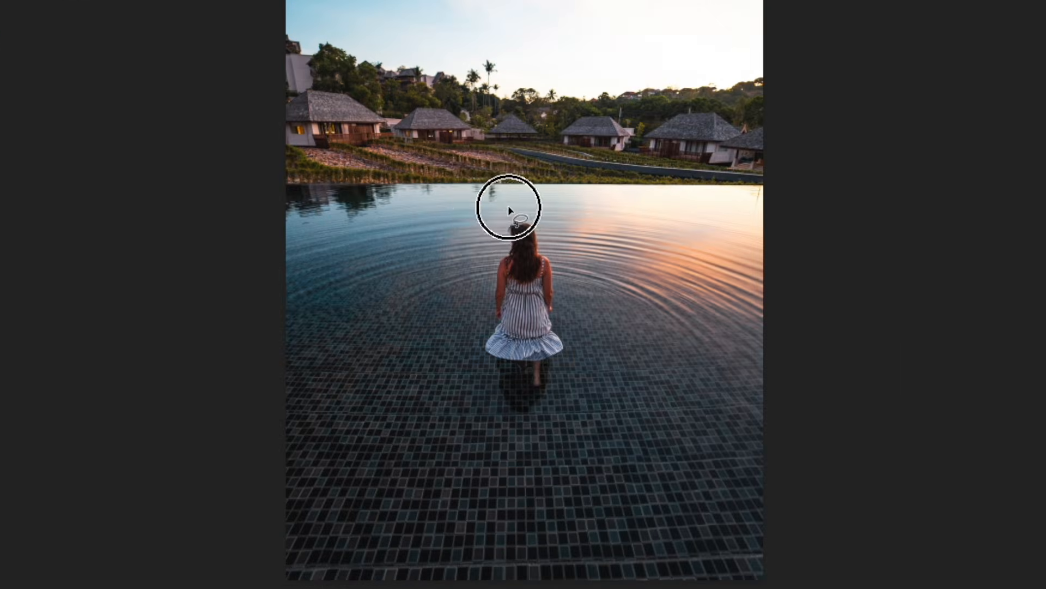
Draw a loose Lasso selection around the woman and the surrounding water, and copy it to a new layer.
drag(413, 290, 382, 355)
mouse_move(460, 377)
mouse_down()
mouse_move(560, 427)
mouse_move(609, 415)
mouse_move(648, 368)
mouse_move(643, 332)
mouse_move(612, 278)
mouse_up()
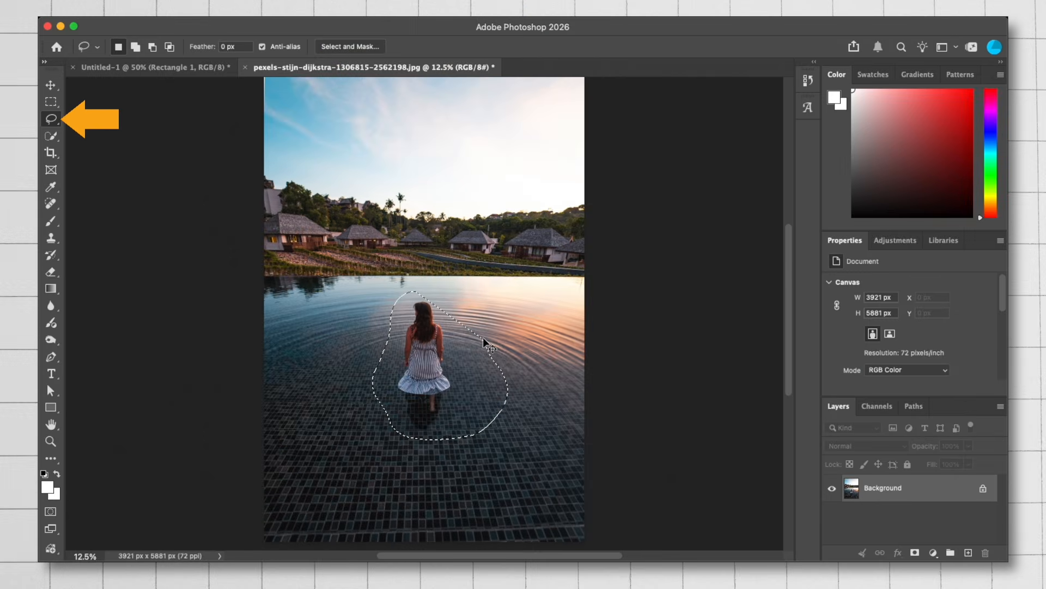
key(super+j)
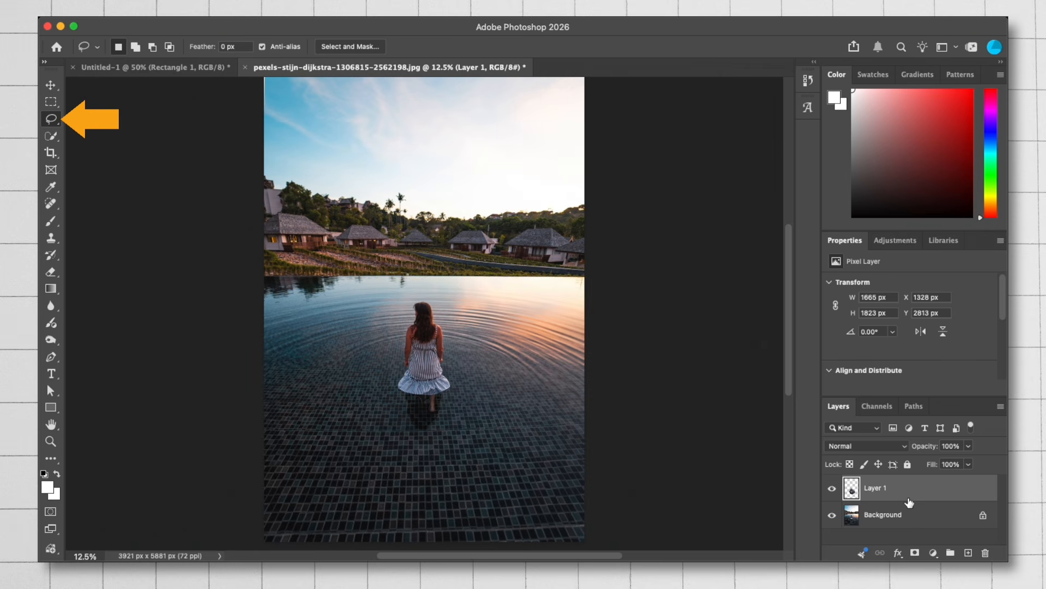
Hide the Background layer and move the cut-out of the woman upward on the canvas with the Move tool.
click(50, 87)
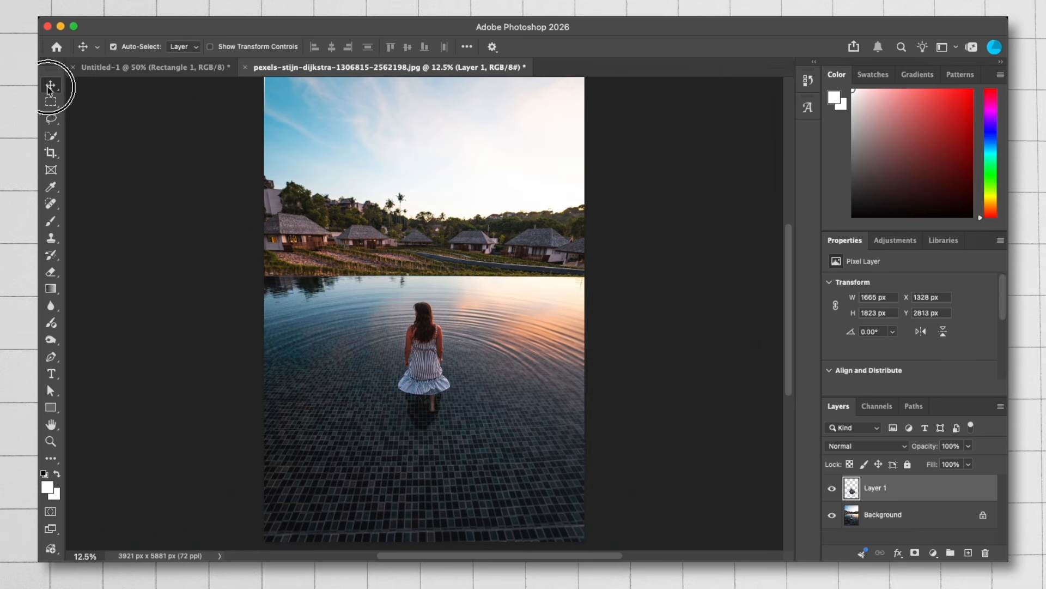
click(833, 489)
click(832, 489)
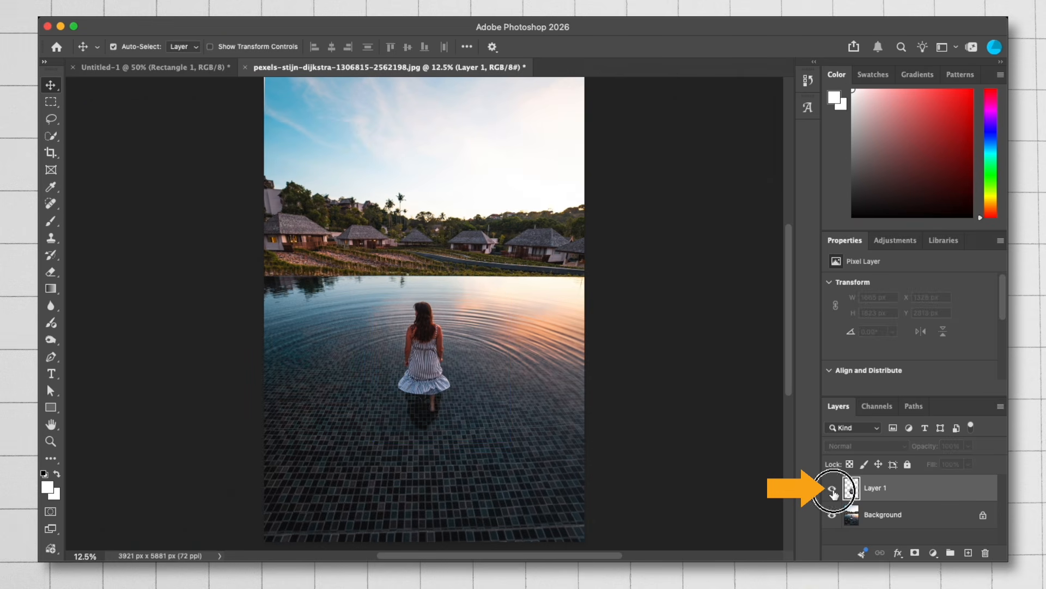
click(832, 515)
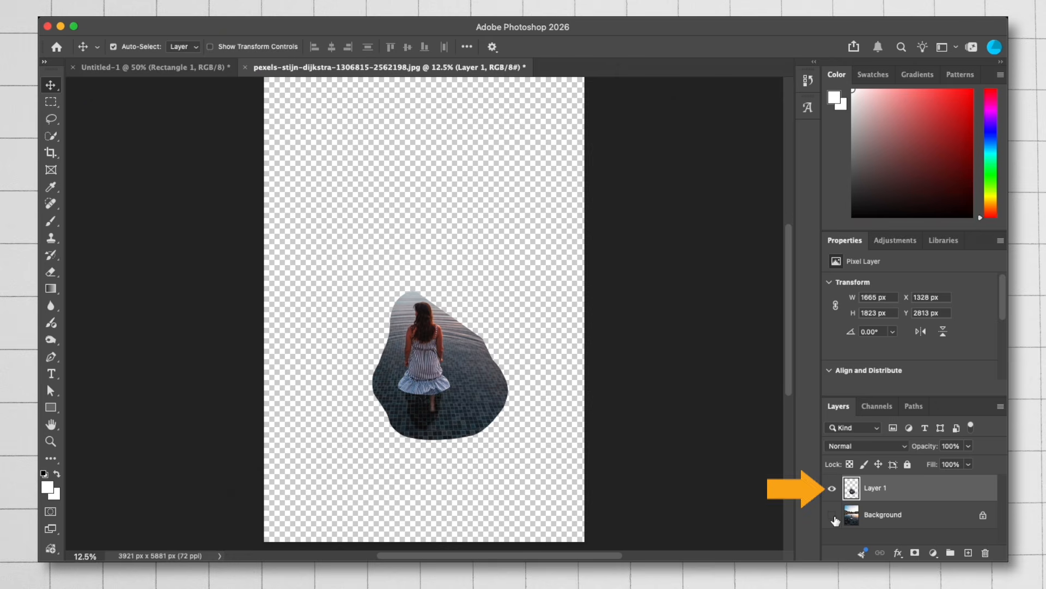
drag(424, 377, 430, 328)
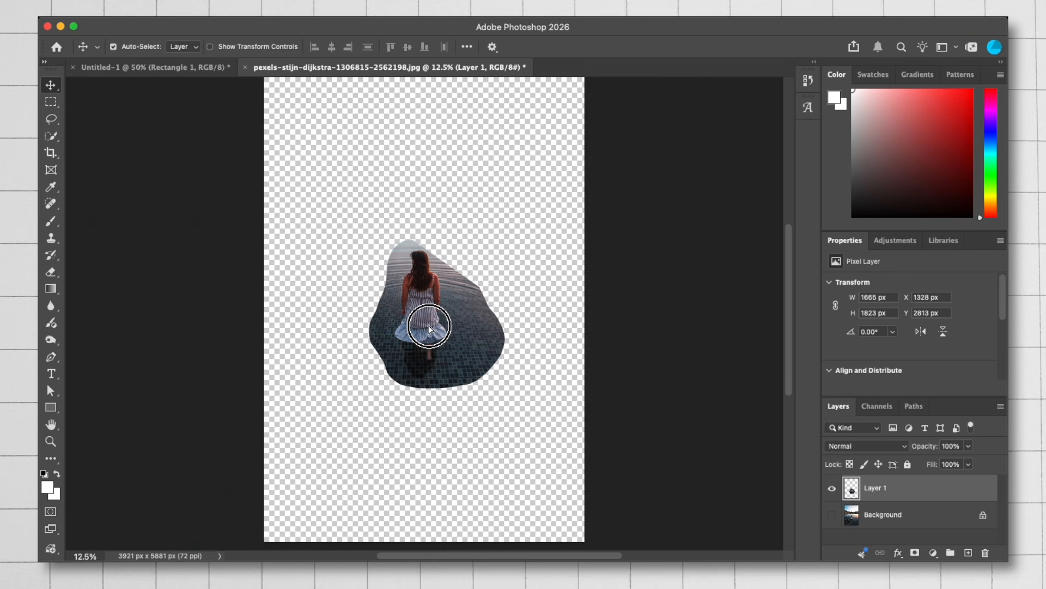
drag(429, 327, 429, 327)
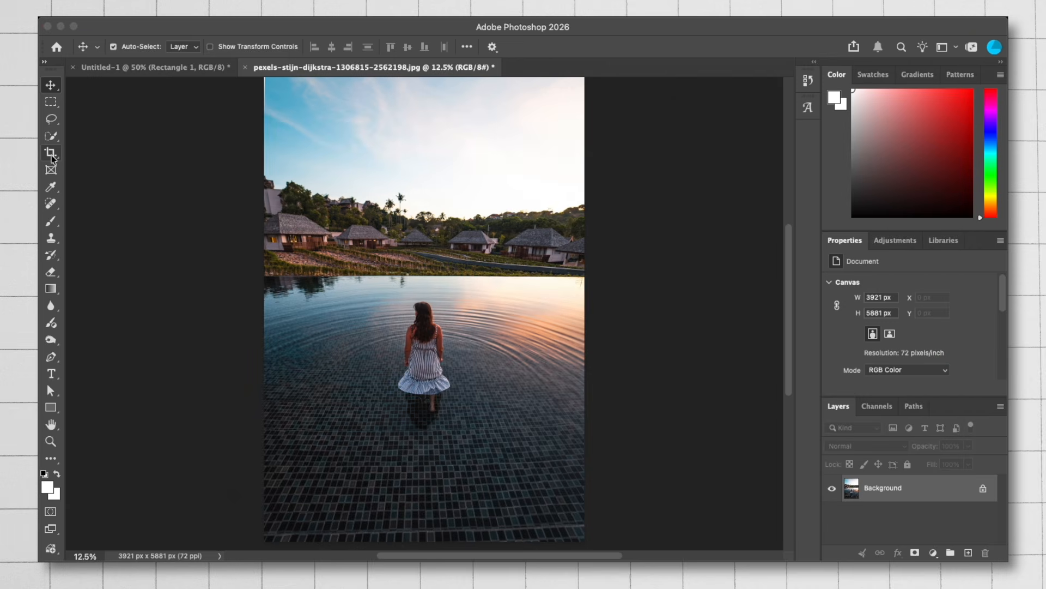
Crop both sides of the photo to a width of about 2185 px, and undo the crop.
click(51, 154)
drag(584, 303, 553, 299)
drag(292, 301, 334, 301)
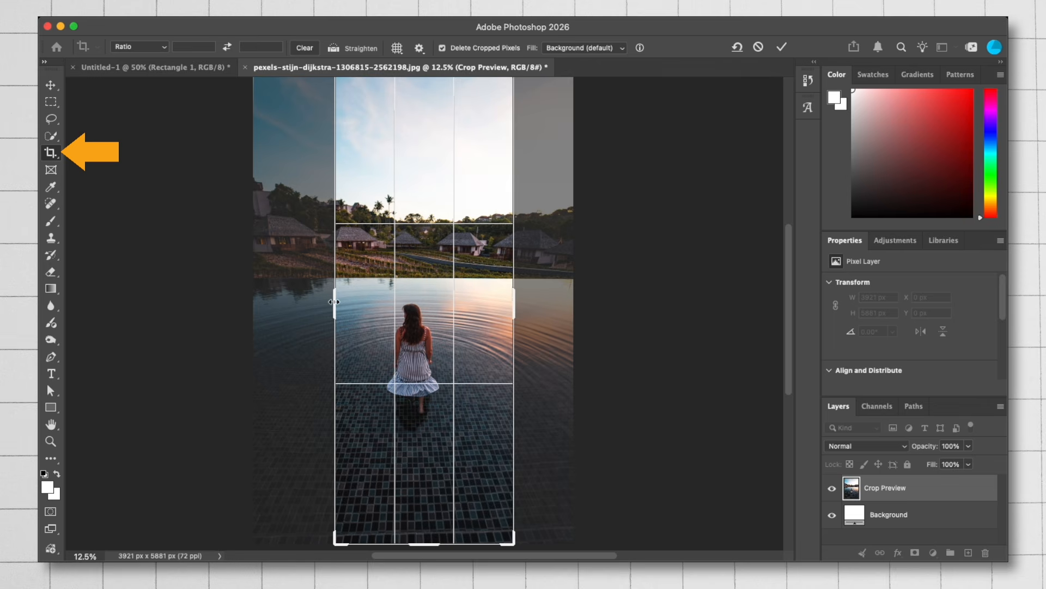
click(781, 48)
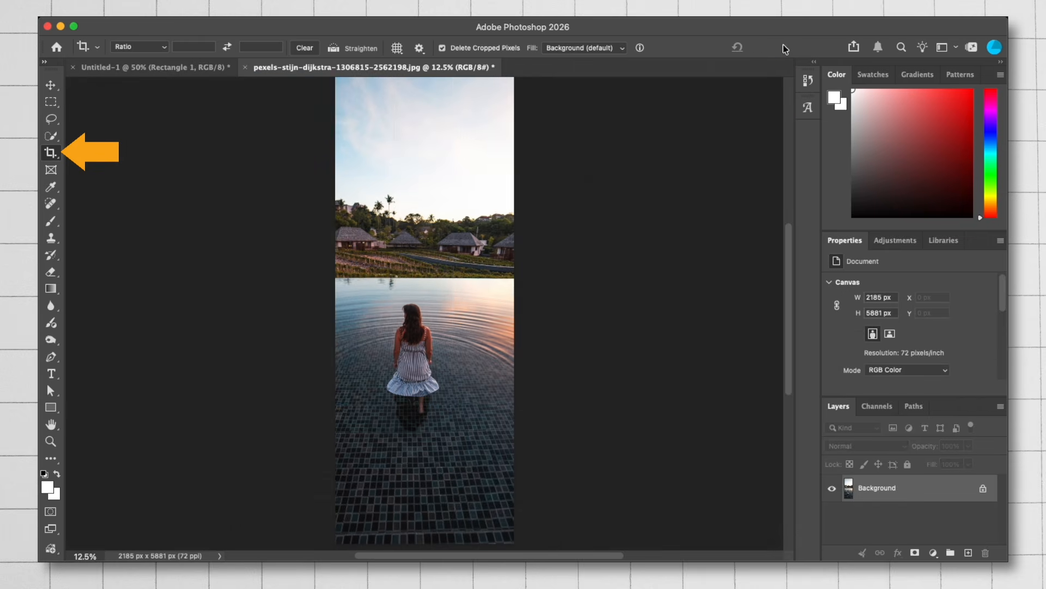
key(super+z)
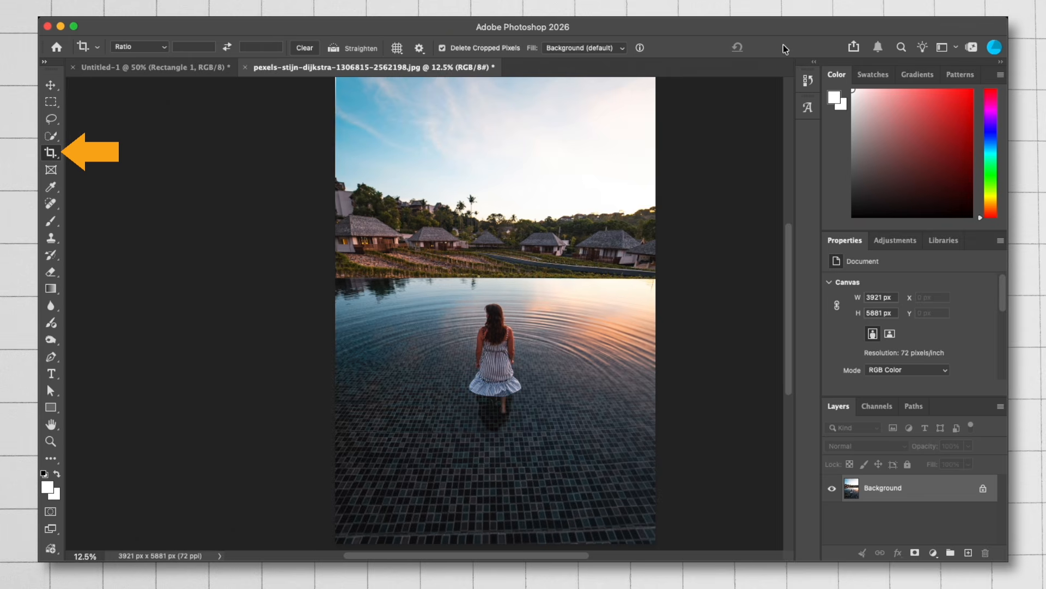
Crop the photo's right side to about 2737 px wide, and try extending the canvas to about 4691 px wide.
drag(656, 294, 609, 294)
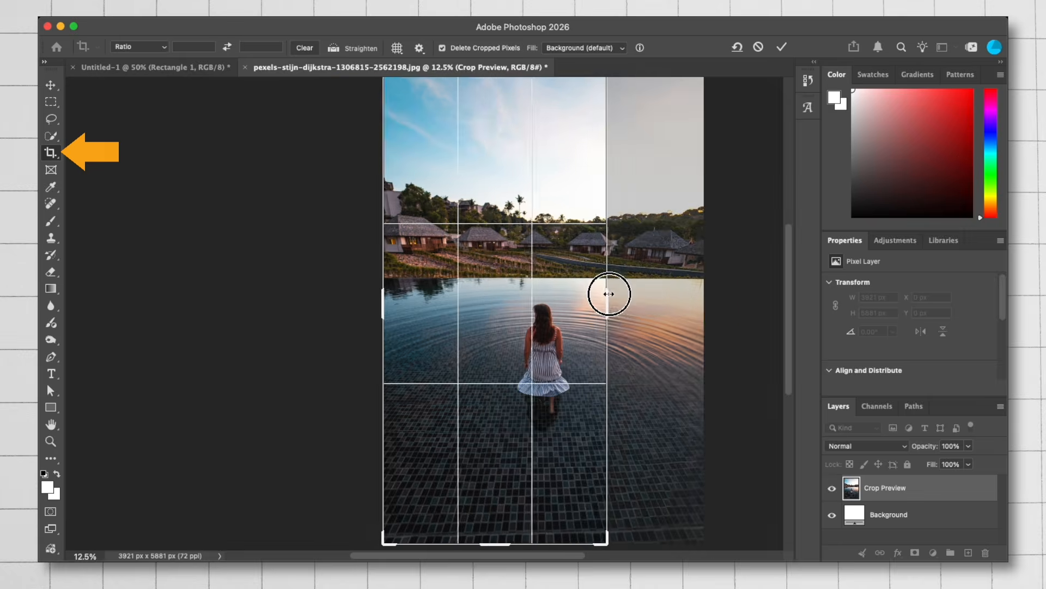
click(781, 47)
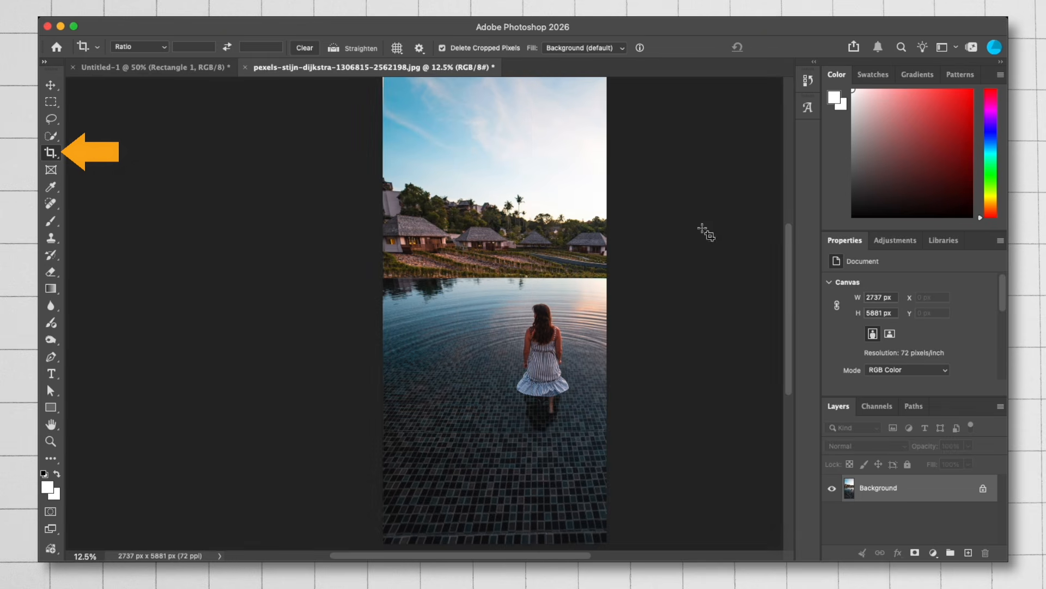
click(557, 263)
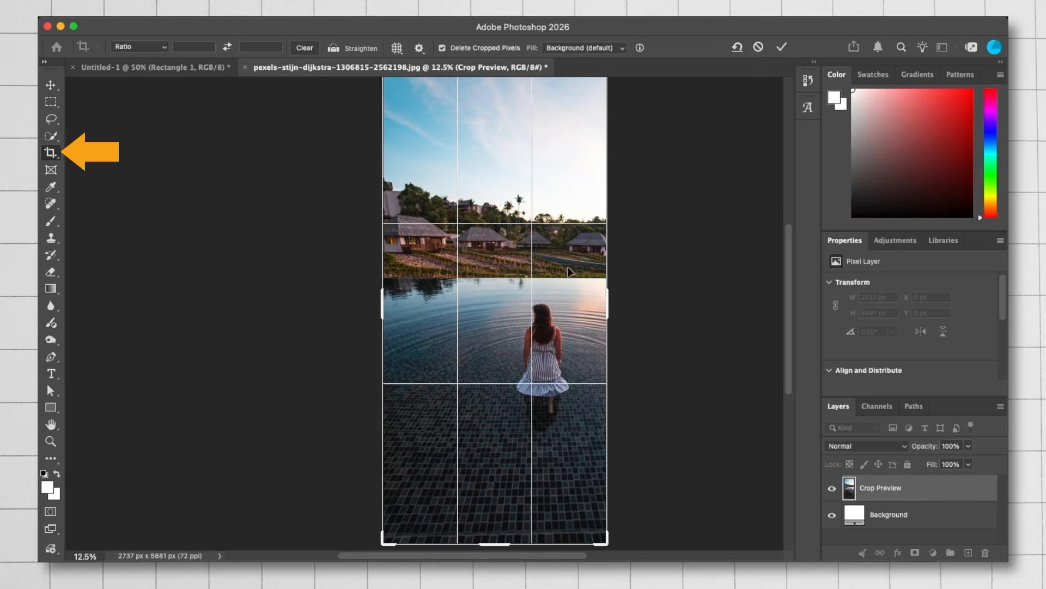
drag(607, 299, 686, 299)
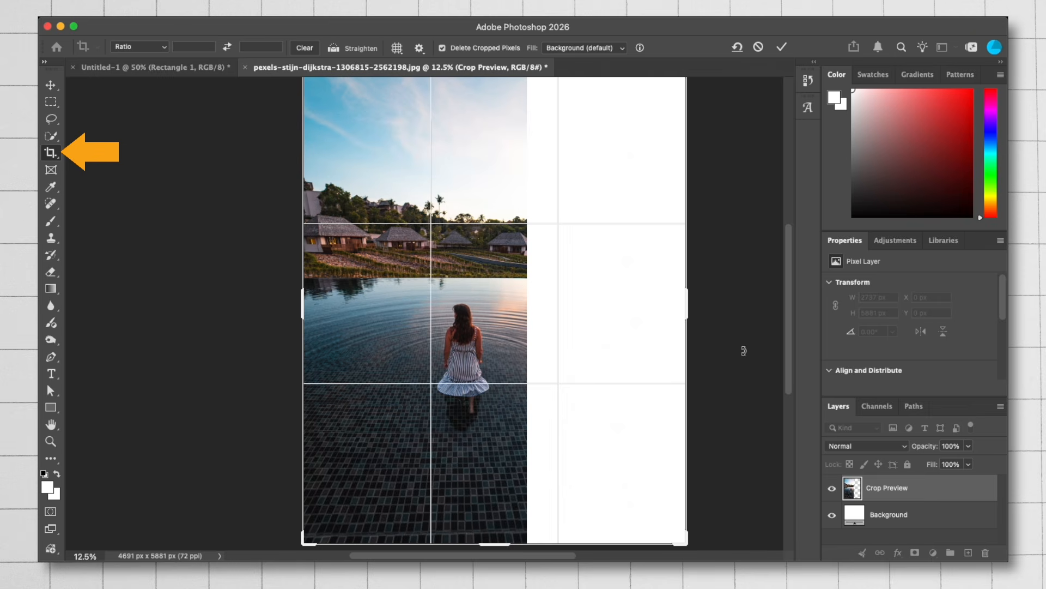
key(Return)
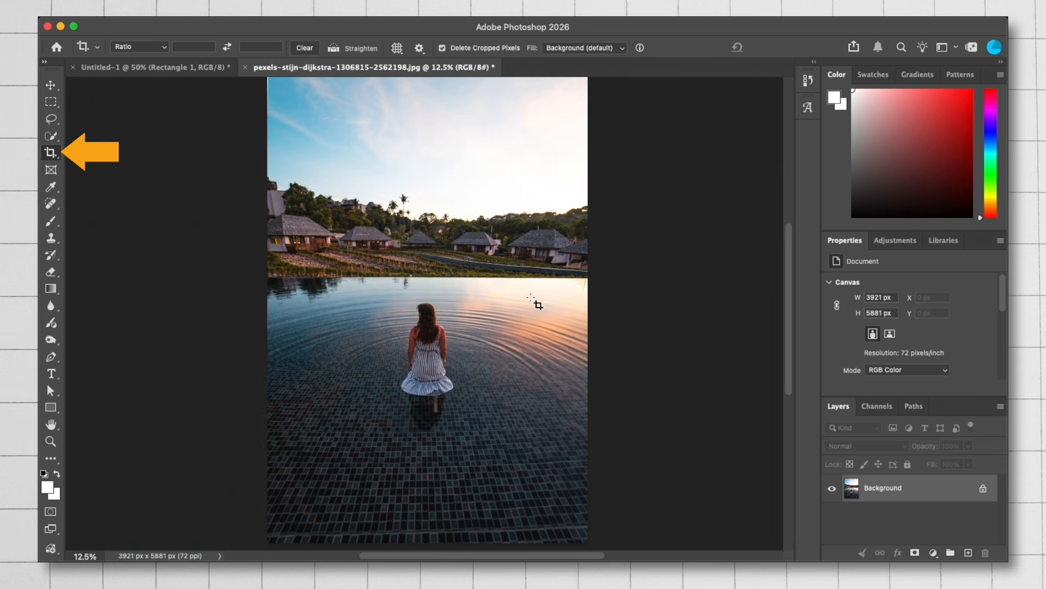
click(487, 299)
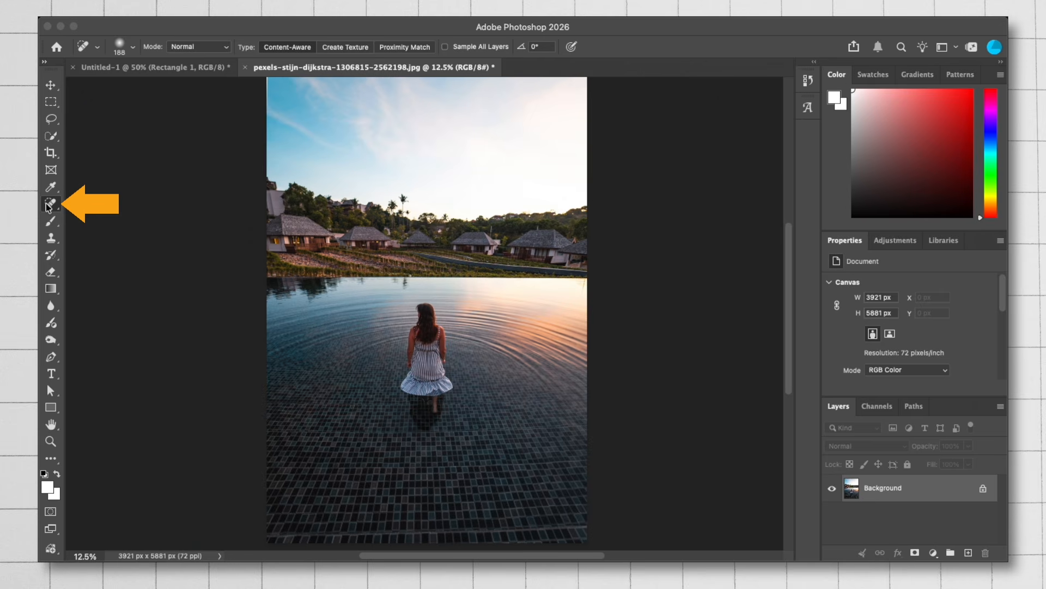
Paint over the woman with the Content-Aware Spot Healing Brush at 188 px, and undo the healing strokes.
click(49, 204)
mouse_move(521, 229)
mouse_down()
mouse_move(501, 288)
mouse_move(507, 347)
mouse_move(499, 343)
mouse_move(509, 363)
mouse_move(541, 373)
mouse_move(538, 388)
mouse_move(519, 372)
mouse_move(504, 378)
mouse_move(526, 402)
mouse_move(508, 383)
mouse_move(517, 400)
mouse_move(529, 396)
mouse_move(545, 358)
mouse_move(562, 351)
mouse_move(539, 310)
mouse_move(536, 262)
mouse_move(556, 305)
mouse_move(545, 256)
mouse_move(558, 333)
mouse_move(516, 279)
mouse_move(535, 321)
mouse_move(516, 325)
mouse_move(526, 353)
mouse_up()
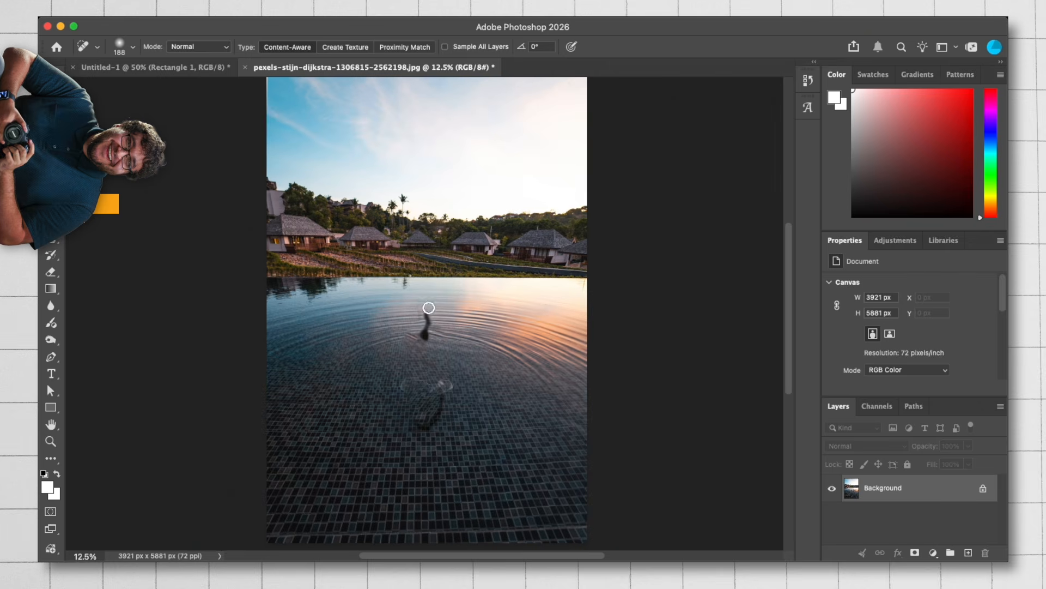
mouse_move(429, 317)
mouse_down()
mouse_move(447, 338)
mouse_move(422, 327)
mouse_move(438, 333)
mouse_move(429, 312)
mouse_move(409, 335)
mouse_move(459, 342)
mouse_move(429, 316)
mouse_up()
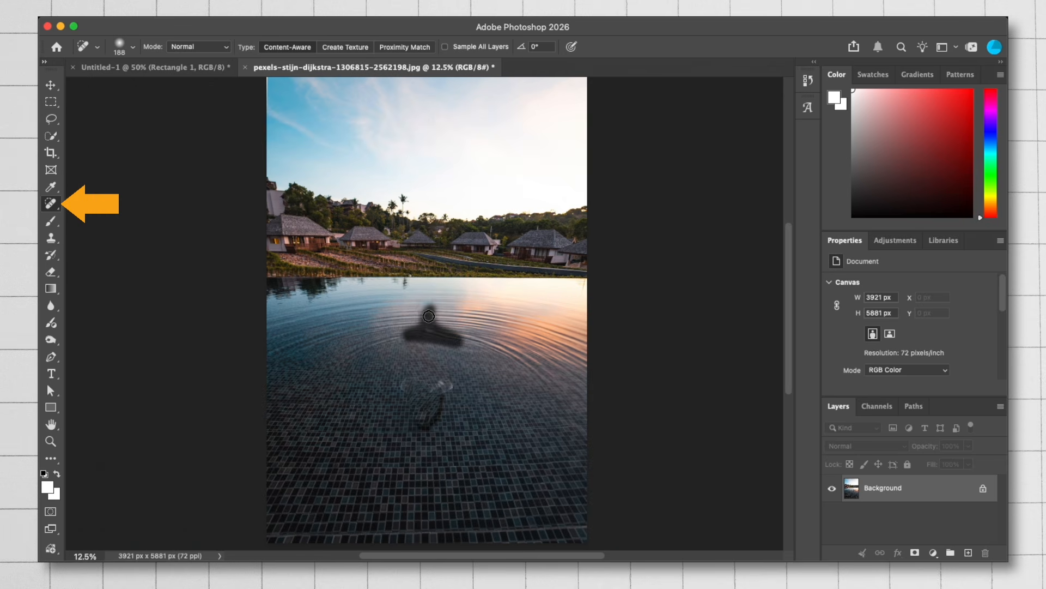
key(super+z)
key(super+z)
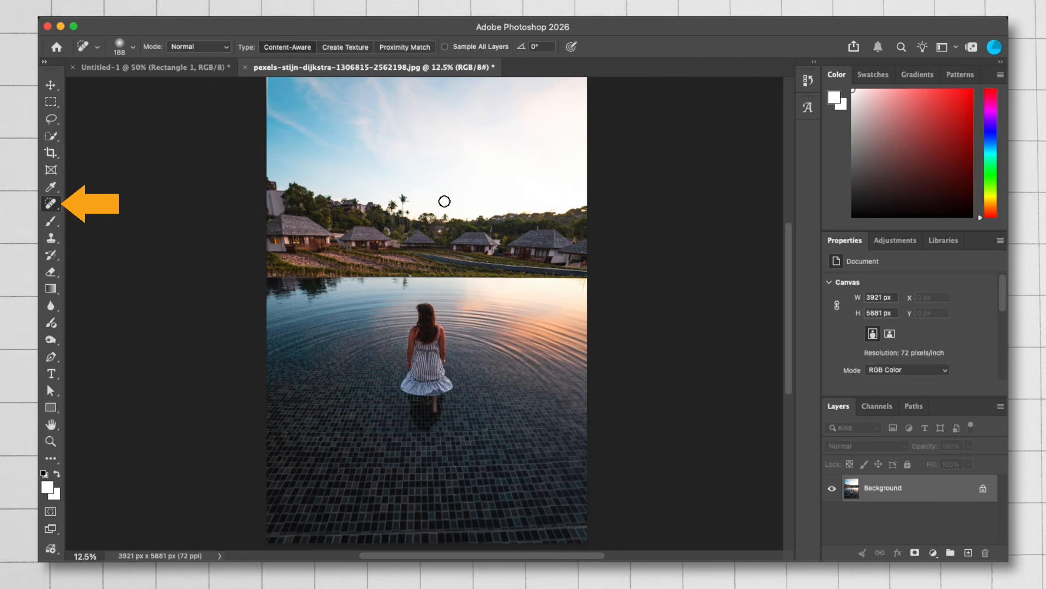
Try to remove the tall palm tree above the huts with the Spot Healing Brush.
key(super+plus)
key(super+plus)
key(super+plus)
scroll(465, 267, up, 5)
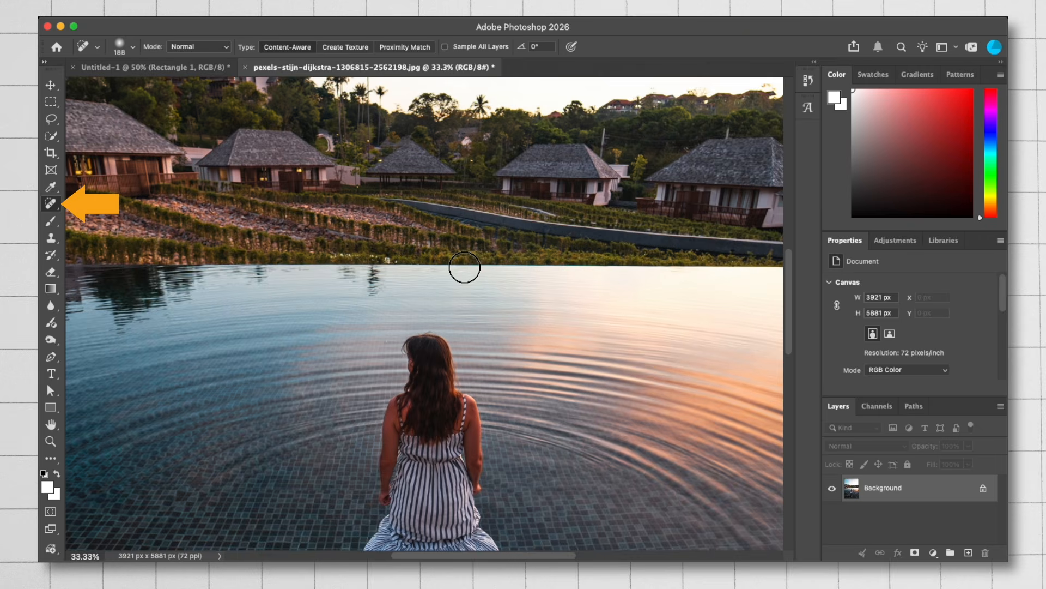
scroll(464, 267, up, 4)
drag(372, 217, 373, 223)
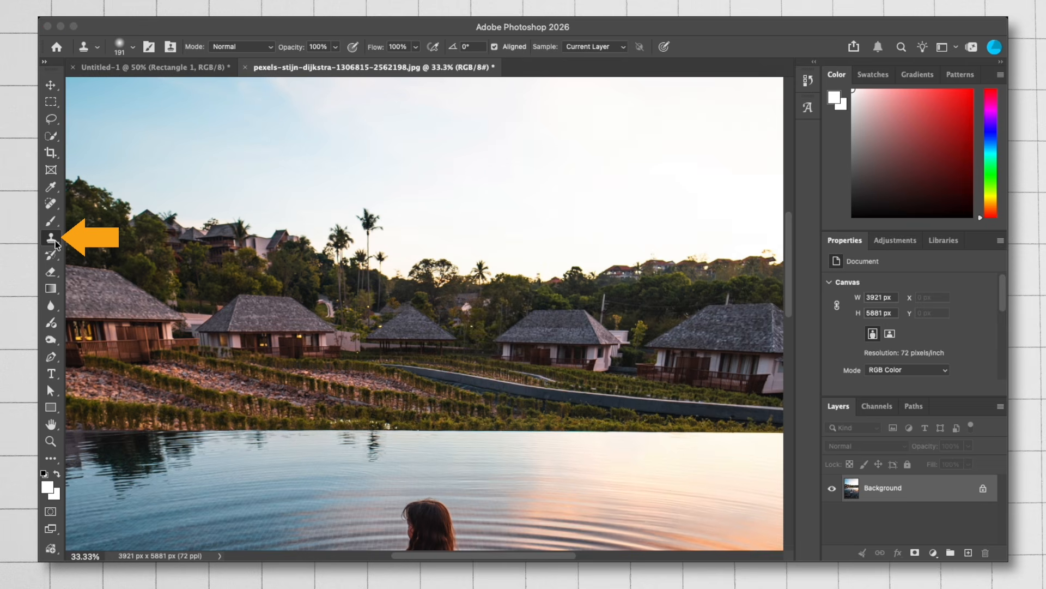
Clone sampled pool water over the woman's head with the 191 px Clone Stamp, and undo the stroke.
scroll(453, 397, down, 3)
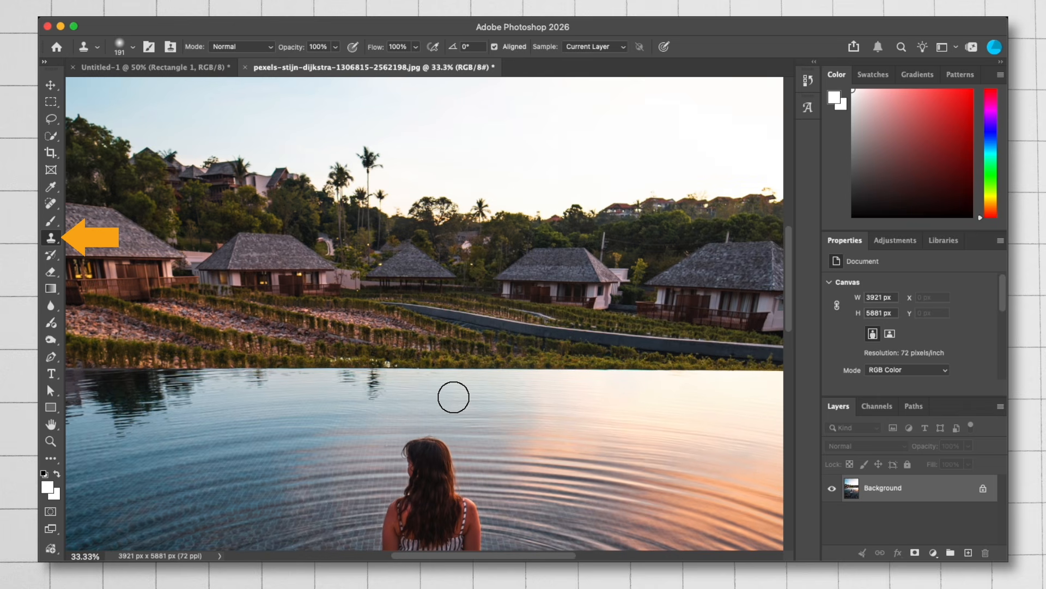
scroll(496, 428, down, 3)
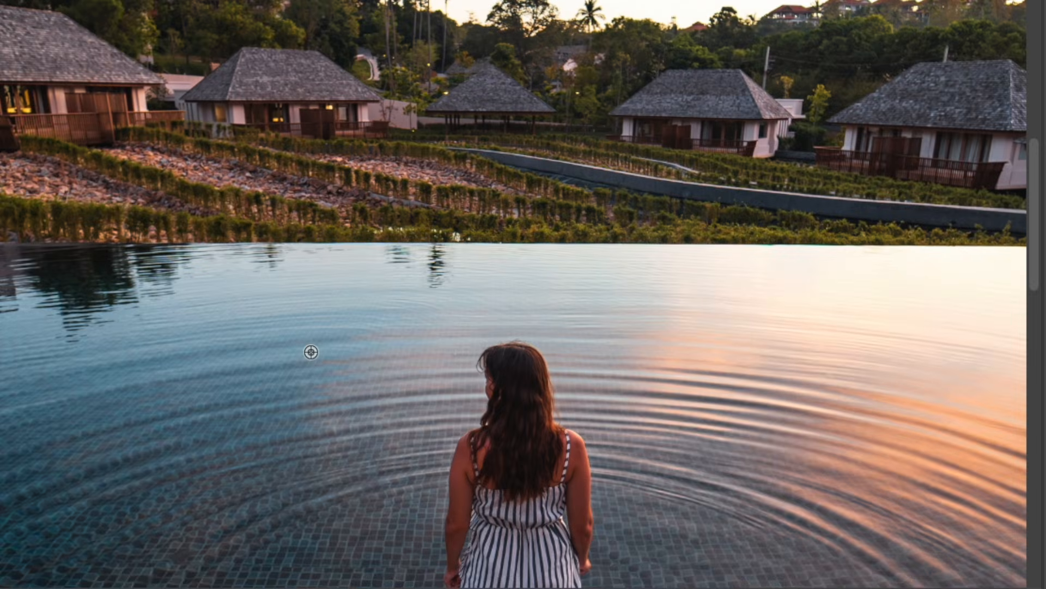
alt+click(311, 353)
mouse_move(489, 363)
mouse_down()
mouse_move(483, 376)
mouse_move(495, 358)
mouse_move(514, 355)
mouse_move(539, 375)
mouse_up()
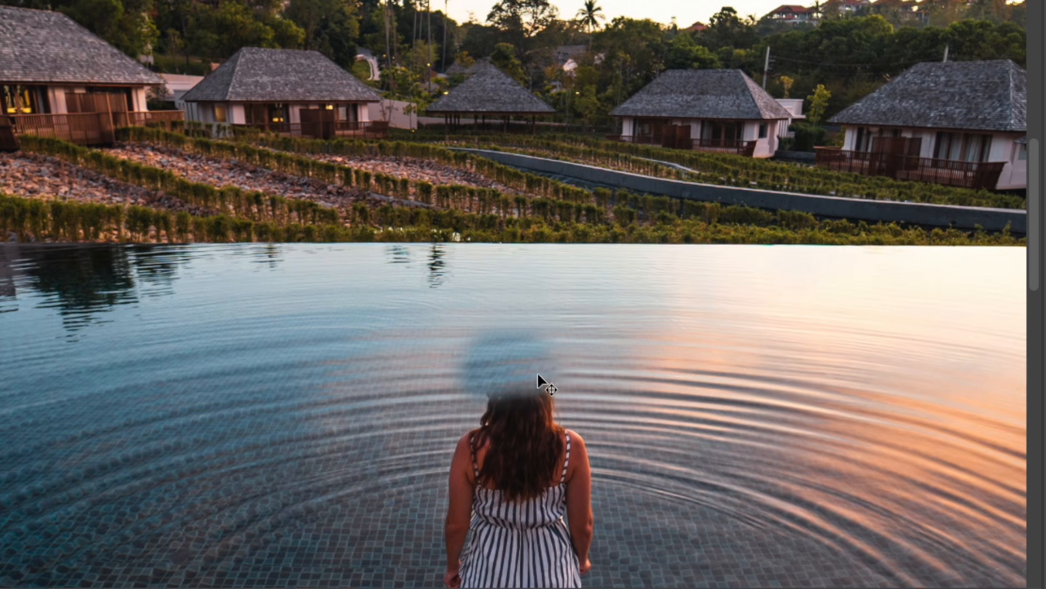
key(ctrl+z)
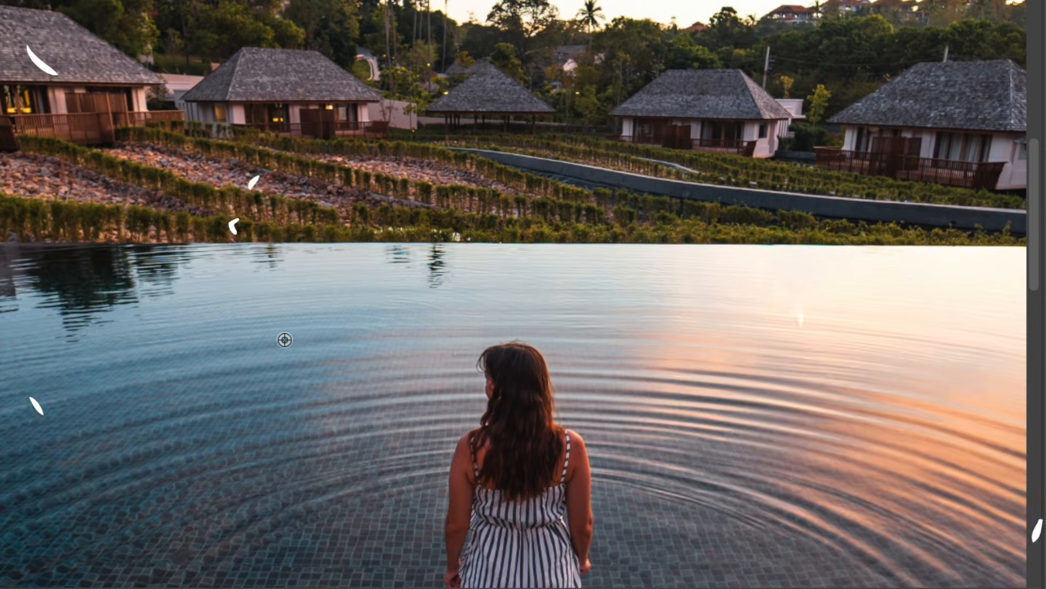
Try cloning freshly sampled water from the pool's left side over the woman's face and hair.
alt+click(286, 340)
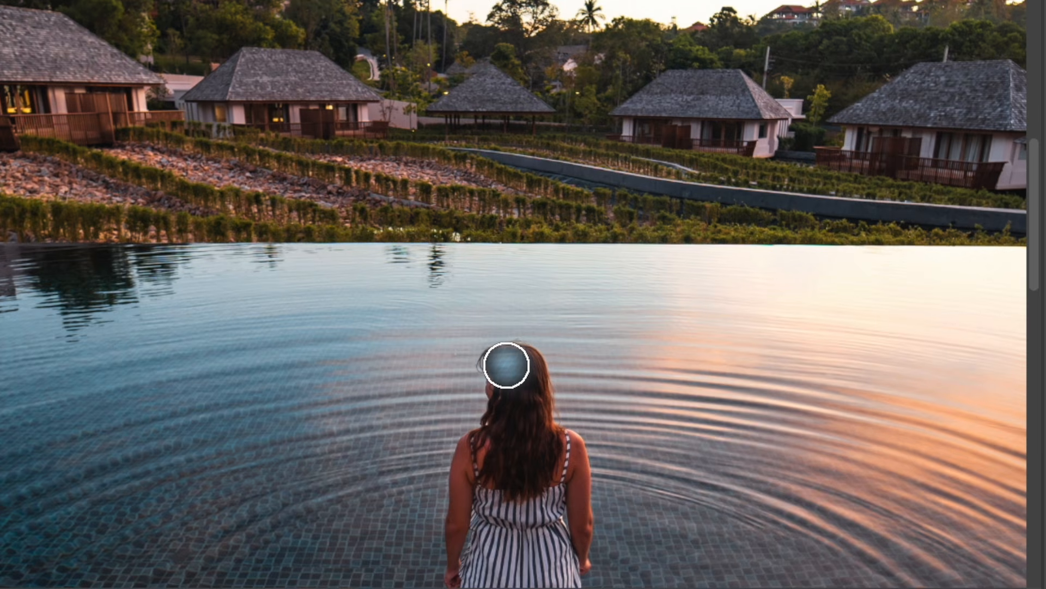
drag(500, 360, 487, 368)
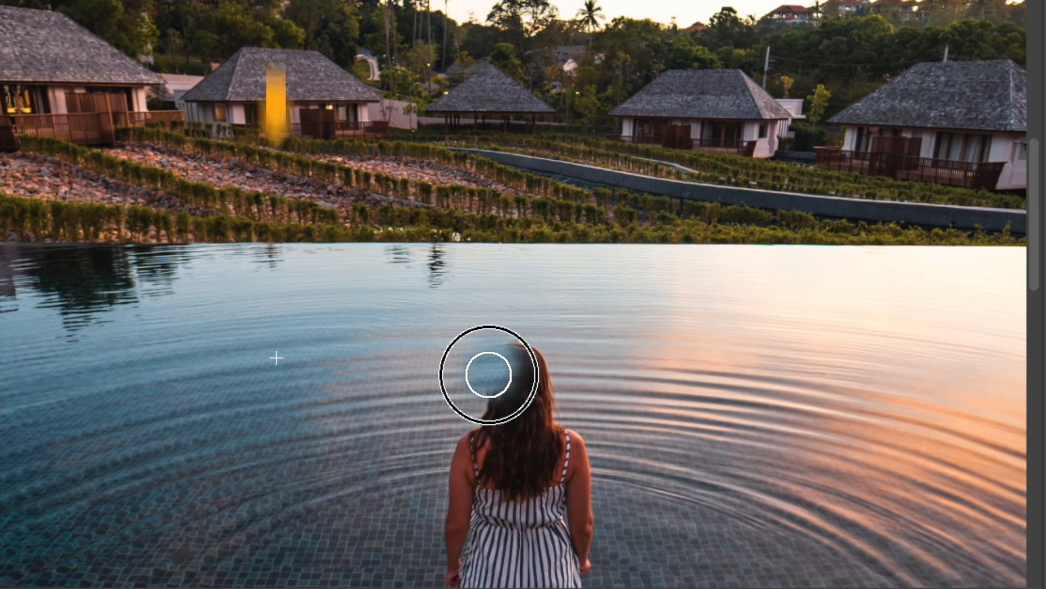
mouse_move(489, 374)
mouse_down()
mouse_move(509, 352)
mouse_move(543, 369)
mouse_move(543, 382)
mouse_move(498, 401)
mouse_up()
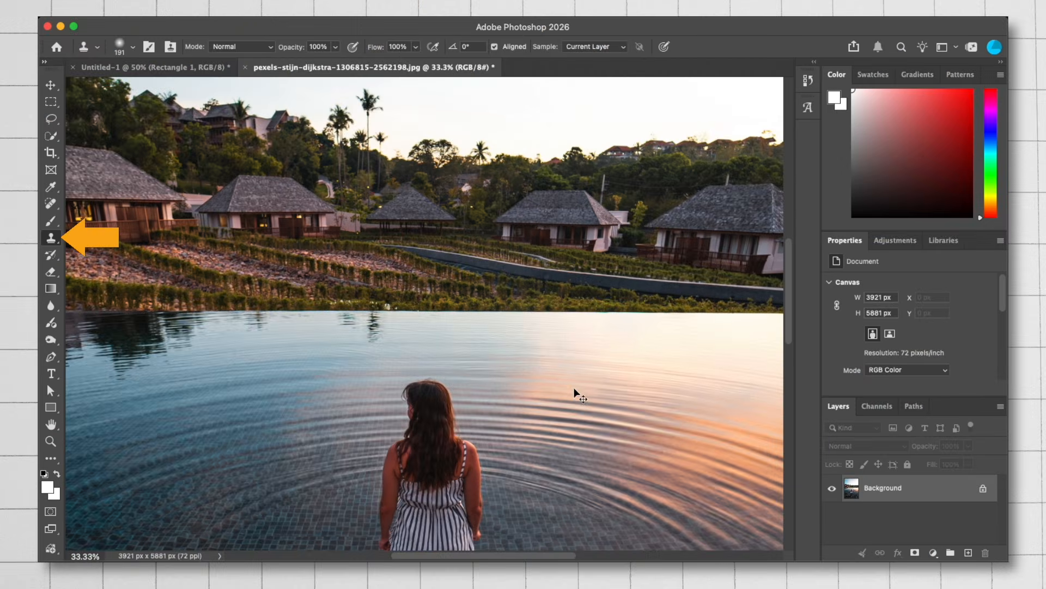
Sample the sky near the palm trees as the Clone Stamp source.
click(574, 389)
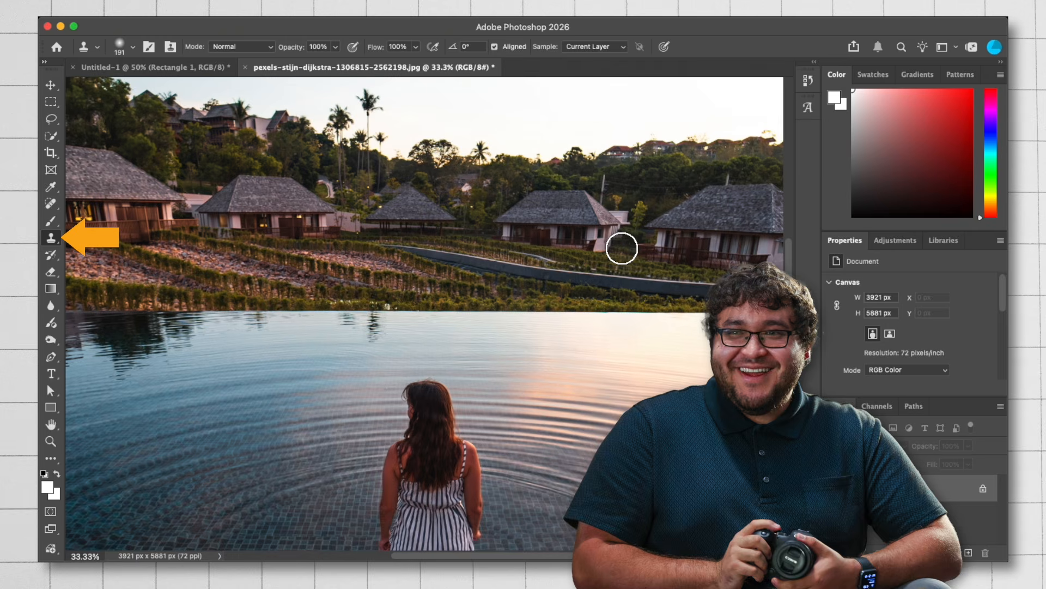
scroll(469, 185, up, 3)
alt+click(413, 158)
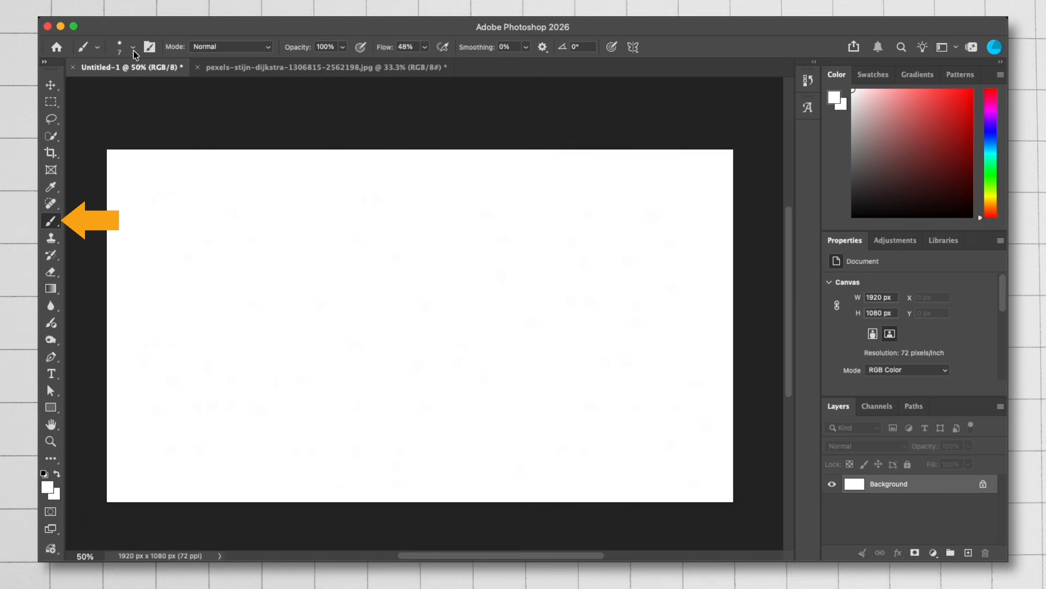
Set the foreground colour to red and paint a freehand stroke across the blank canvas with a soft 191 px brush at 48% flow.
click(133, 48)
click(48, 486)
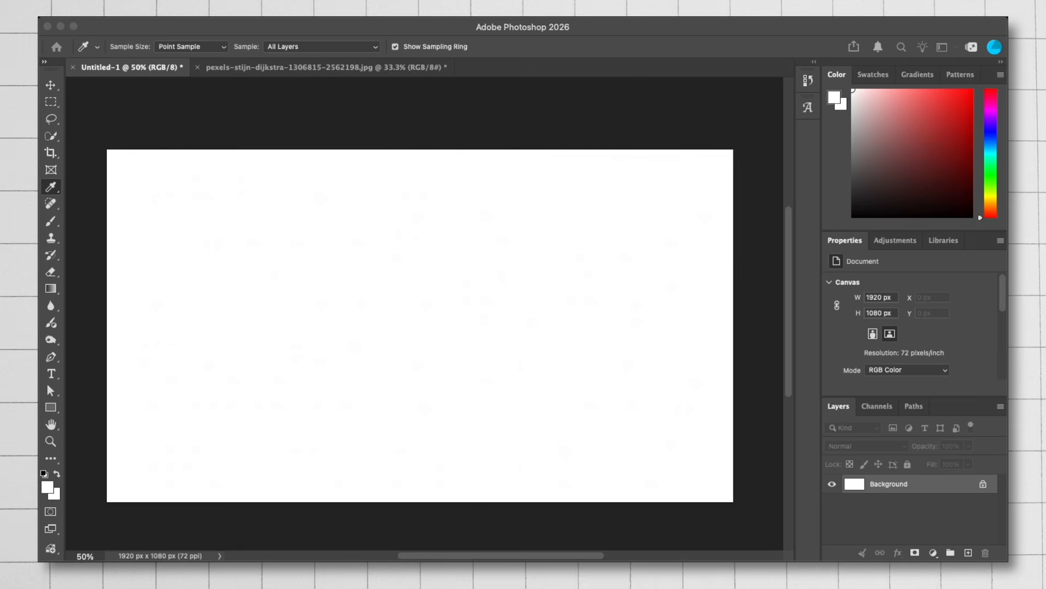
mouse_move(128, 308)
mouse_down()
mouse_move(276, 218)
mouse_move(276, 282)
mouse_up()
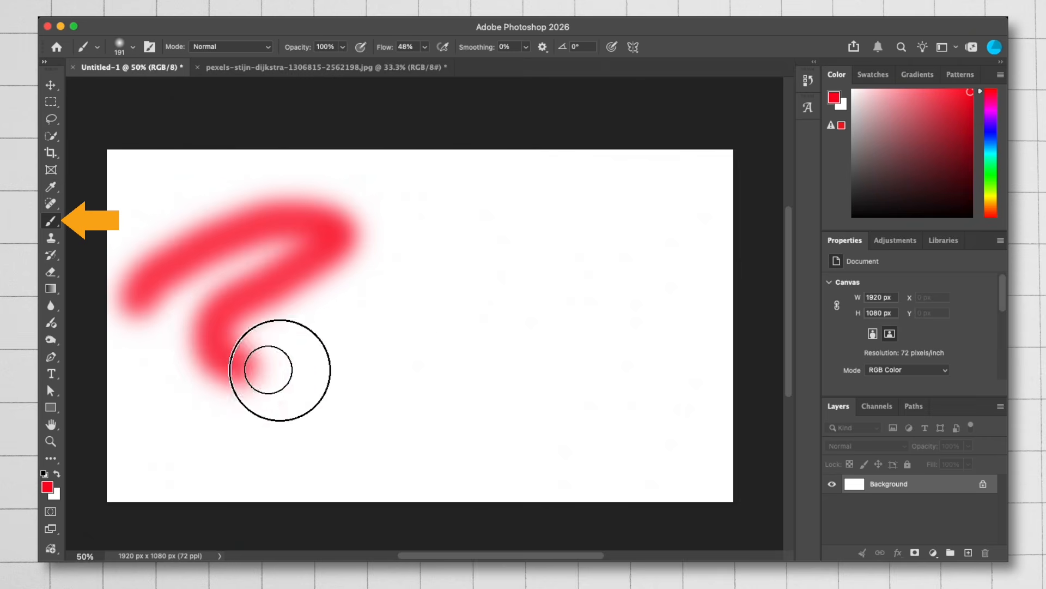
mouse_move(279, 370)
mouse_down()
mouse_move(383, 343)
mouse_move(517, 224)
mouse_move(556, 227)
mouse_move(603, 236)
mouse_move(624, 274)
mouse_move(586, 319)
mouse_move(474, 348)
mouse_move(407, 398)
mouse_move(550, 425)
mouse_move(655, 399)
mouse_move(687, 312)
mouse_move(635, 203)
mouse_up()
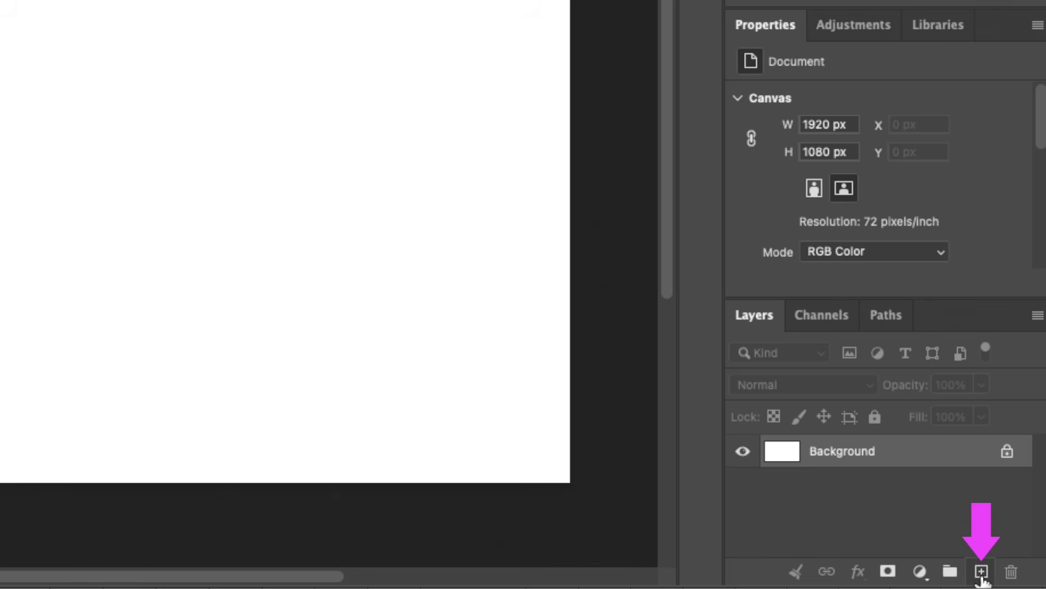
Add a new layer and paint a red zigzag stroke on it with the soft 191 px brush.
click(981, 571)
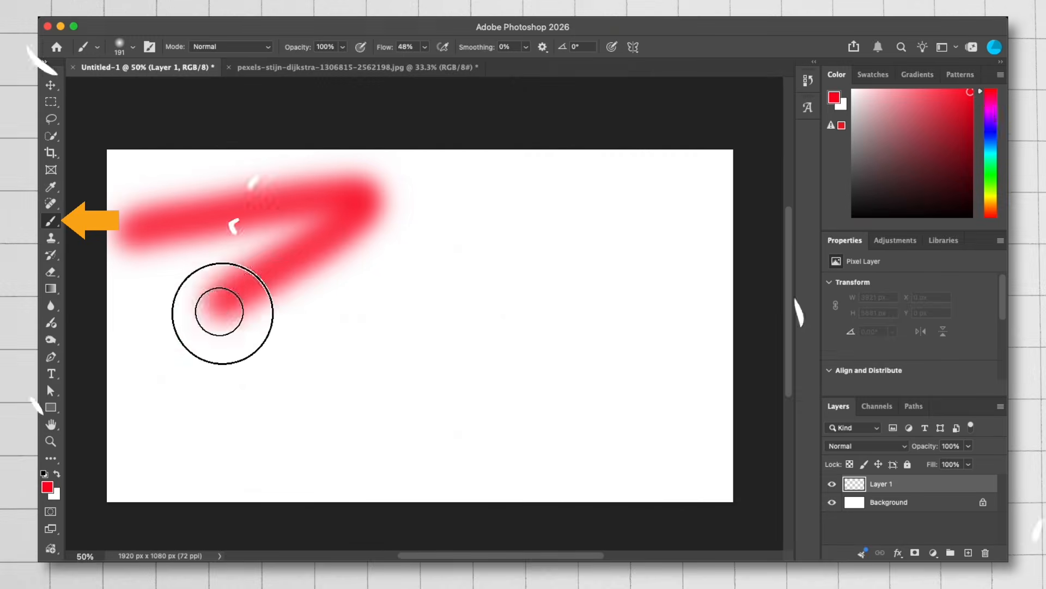
mouse_move(217, 304)
mouse_down()
mouse_move(489, 362)
mouse_move(612, 367)
mouse_move(667, 403)
mouse_up()
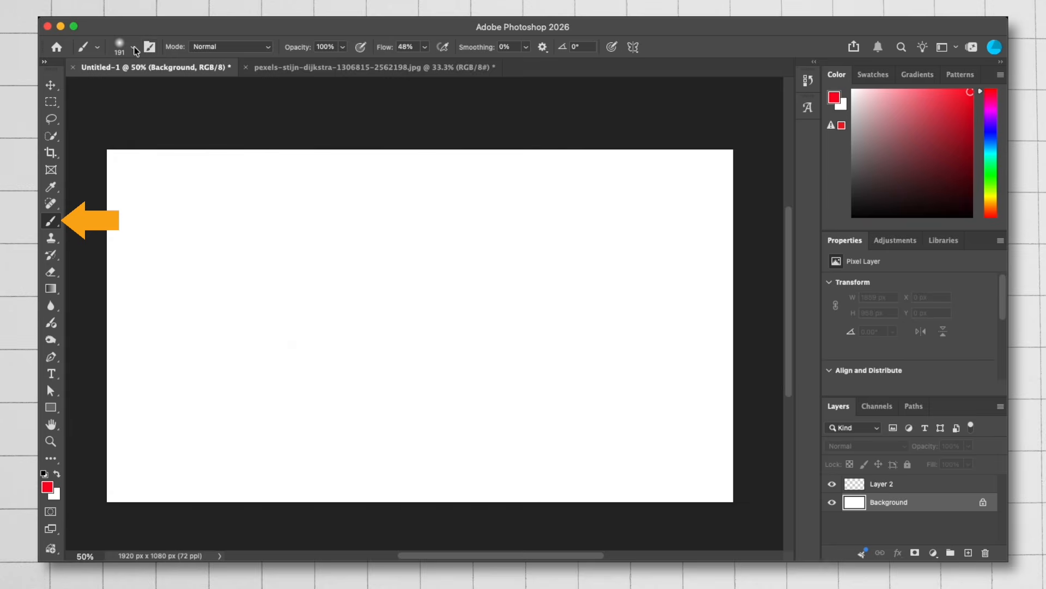
Choose the Hard Round brush at 191 px with 100% hardness and paint a red stroke across the Background layer.
click(133, 47)
click(162, 261)
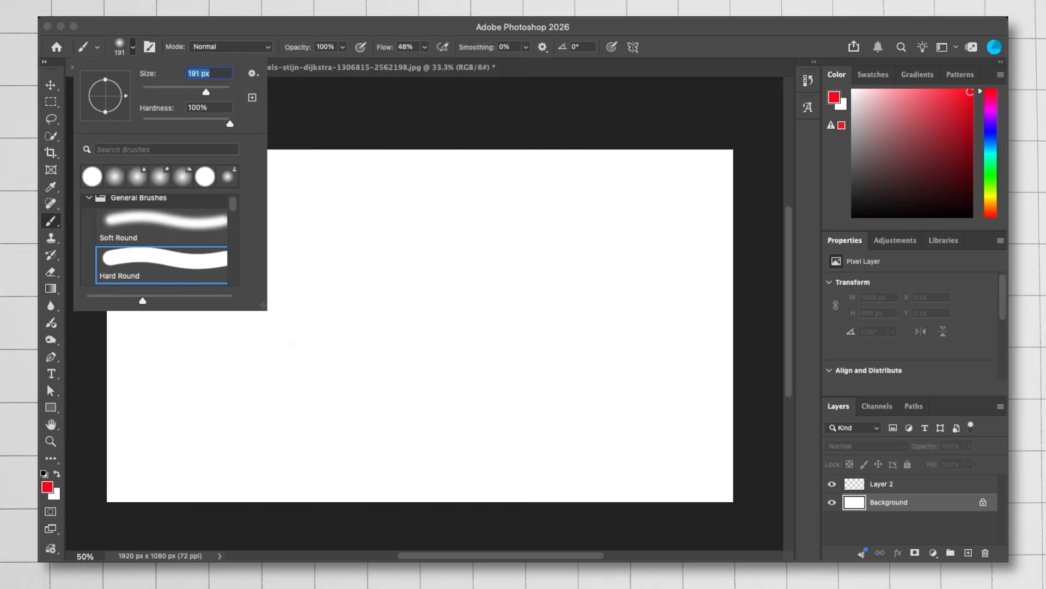
key(Return)
mouse_move(144, 202)
mouse_down()
mouse_move(441, 275)
mouse_move(220, 353)
mouse_move(537, 365)
mouse_move(385, 436)
mouse_move(617, 446)
mouse_up()
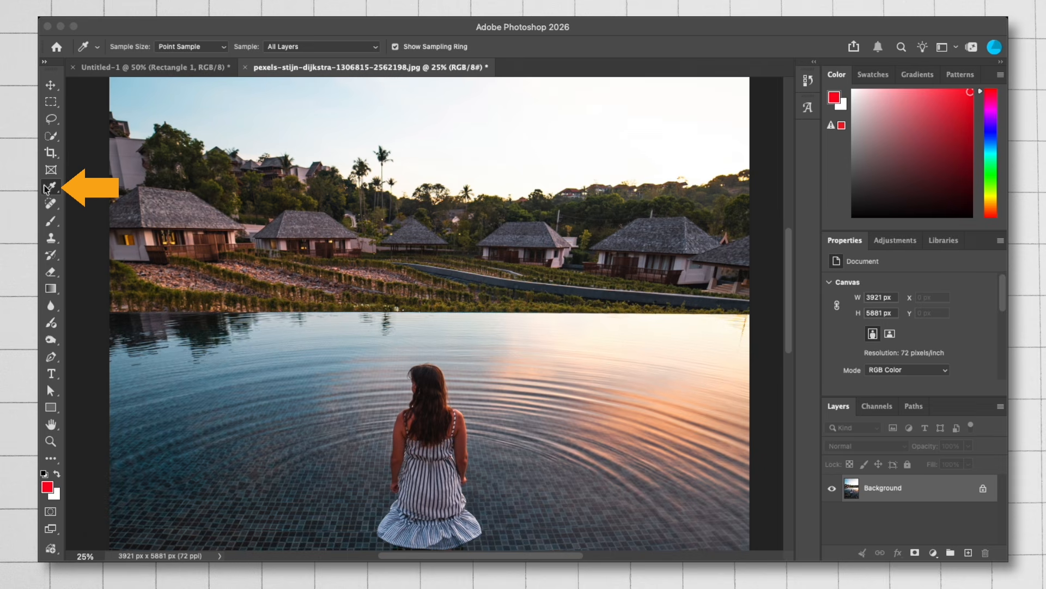
Sample the orange sunset reflection on the pool as the foreground colour with the Eyedropper.
key(i)
click(647, 393)
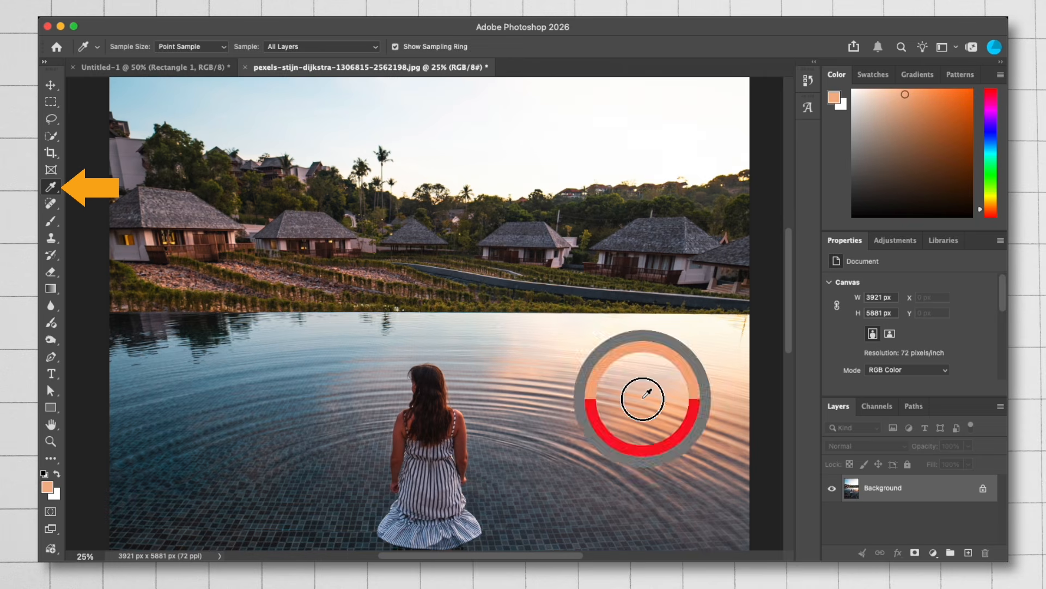
click(648, 393)
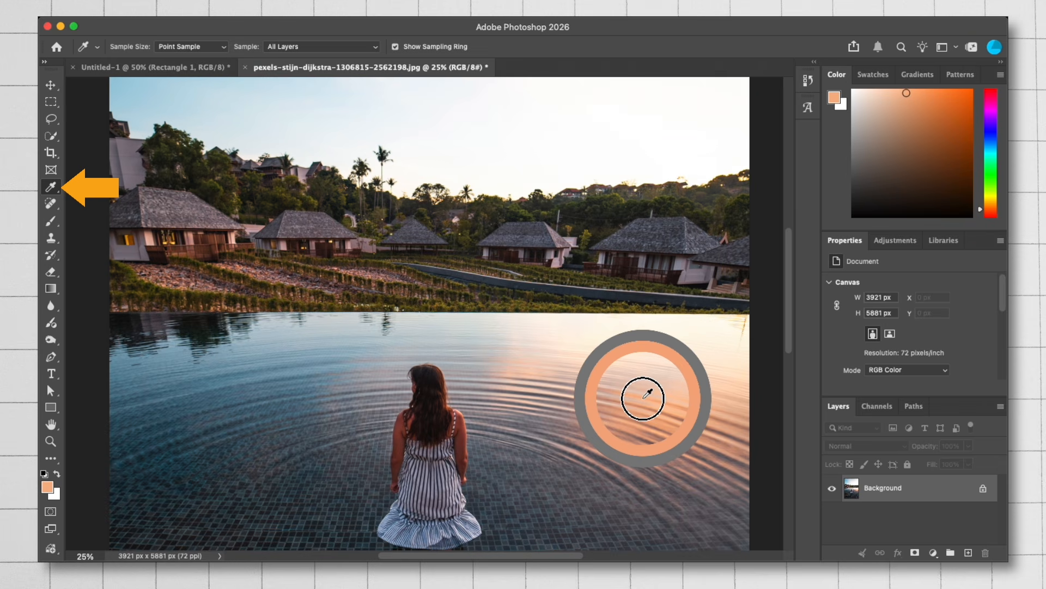
mouse_move(647, 392)
mouse_down()
mouse_move(535, 362)
mouse_move(658, 400)
mouse_up()
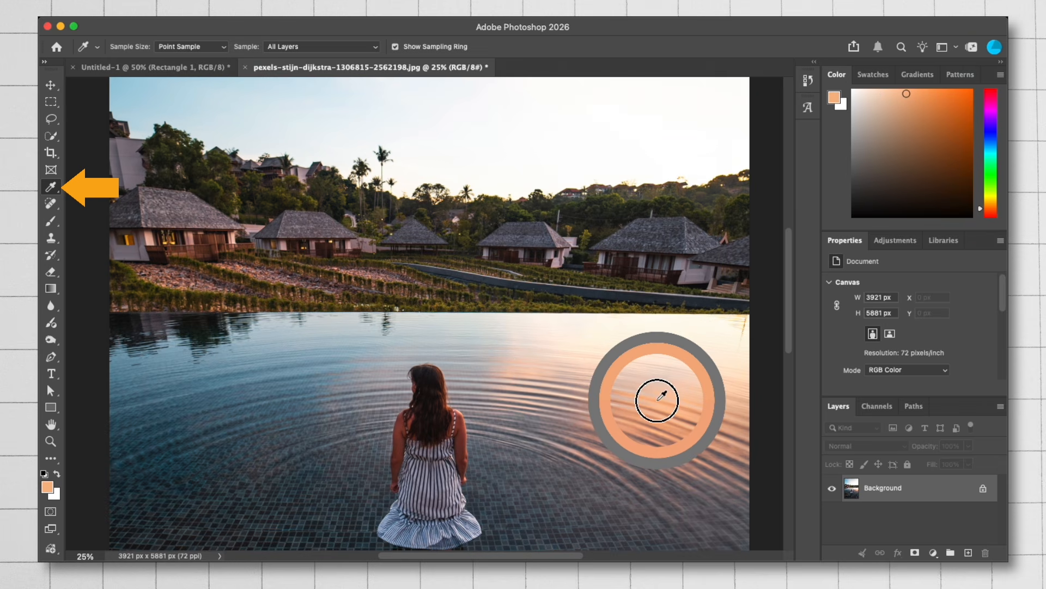
Sample the blue-grey water near the pool's far edge and paint a stroke across the huts with that colour.
drag(657, 400, 285, 347)
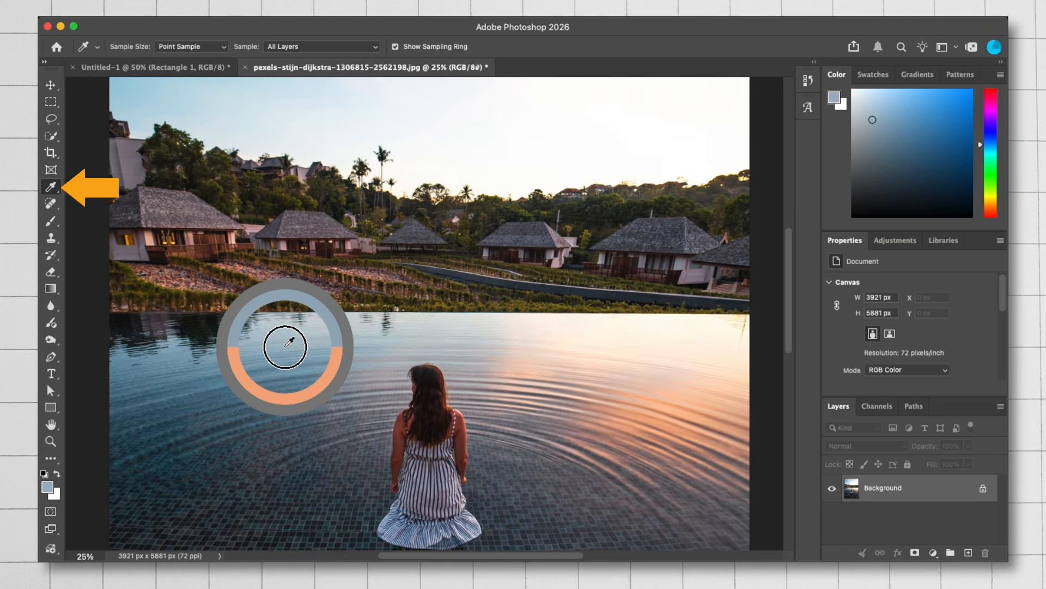
drag(285, 347, 285, 347)
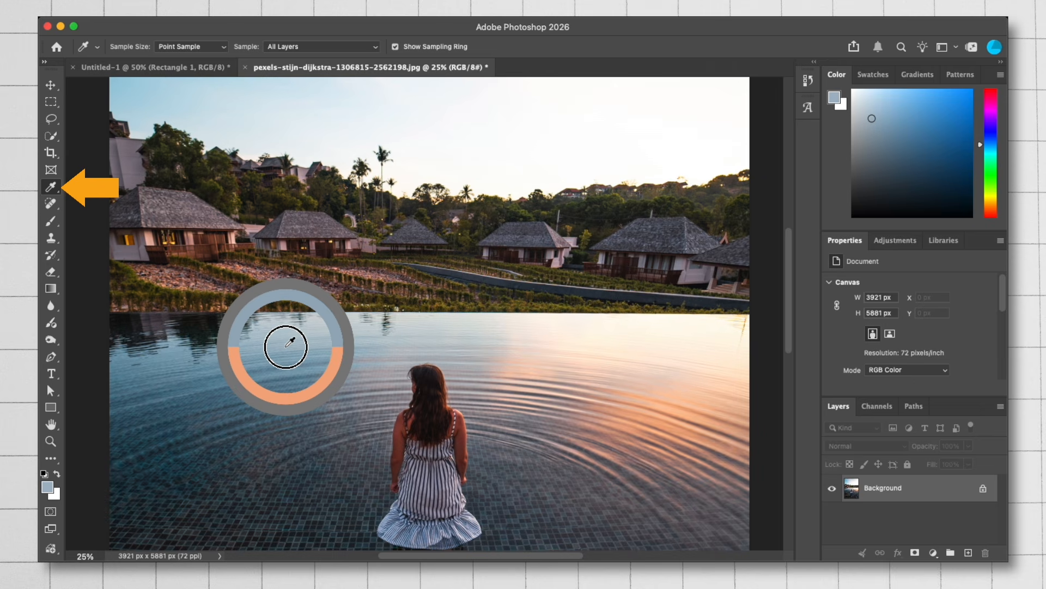
drag(286, 347, 286, 347)
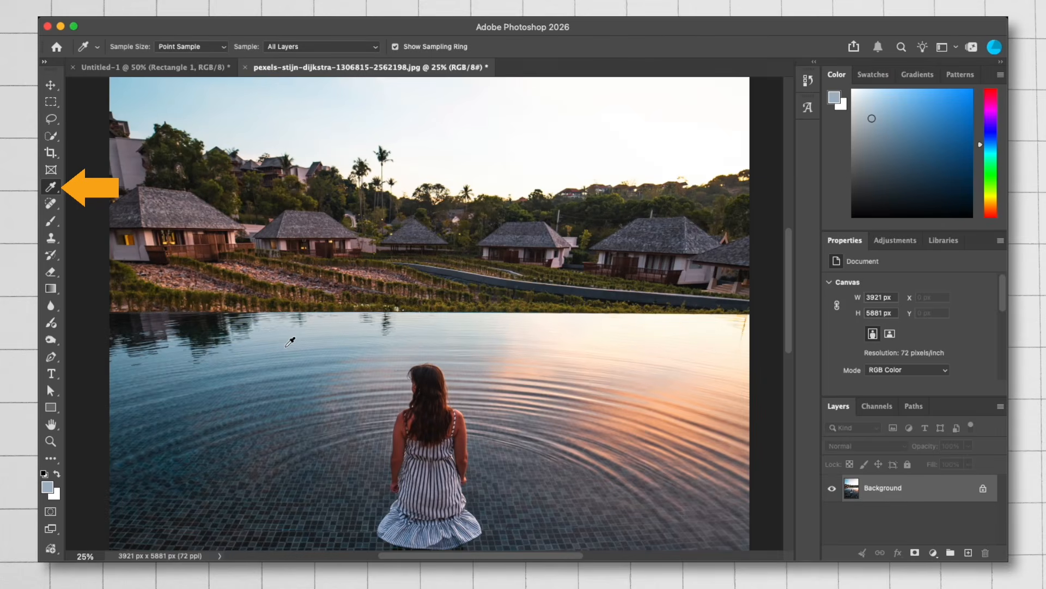
click(51, 220)
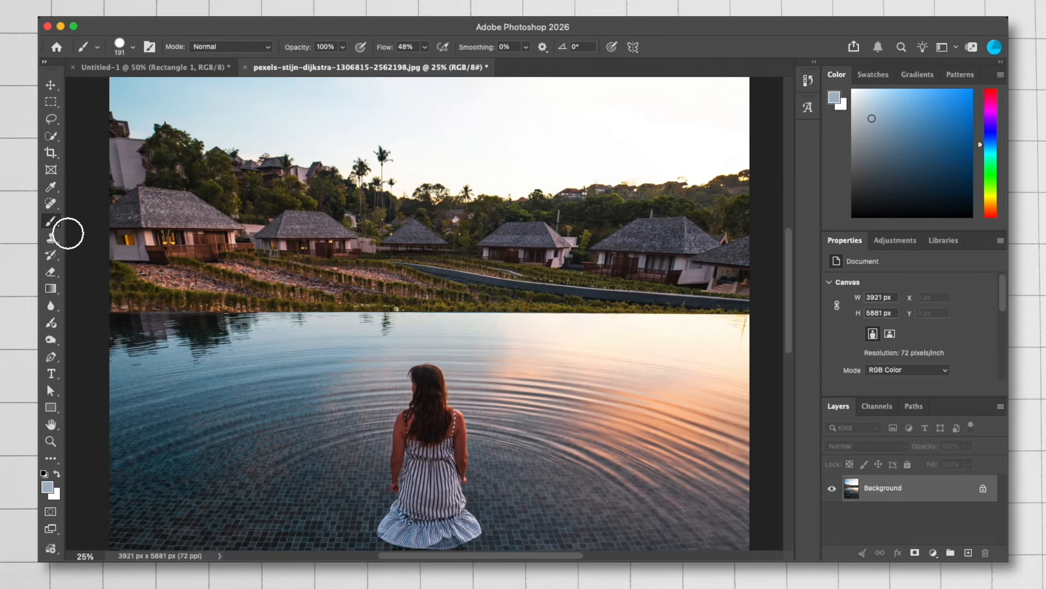
mouse_move(141, 250)
mouse_down()
mouse_move(502, 98)
mouse_move(378, 182)
mouse_move(572, 152)
mouse_move(561, 211)
mouse_move(692, 205)
mouse_move(708, 189)
mouse_up()
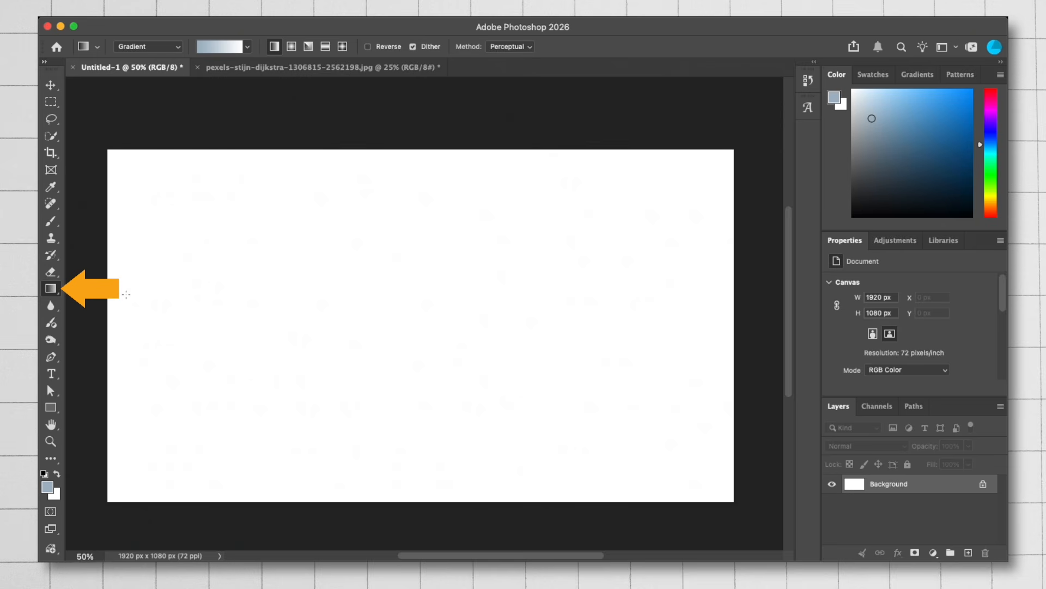
Draw a horizontal linear gradient from blue-grey to white across the width of the blank canvas.
click(248, 47)
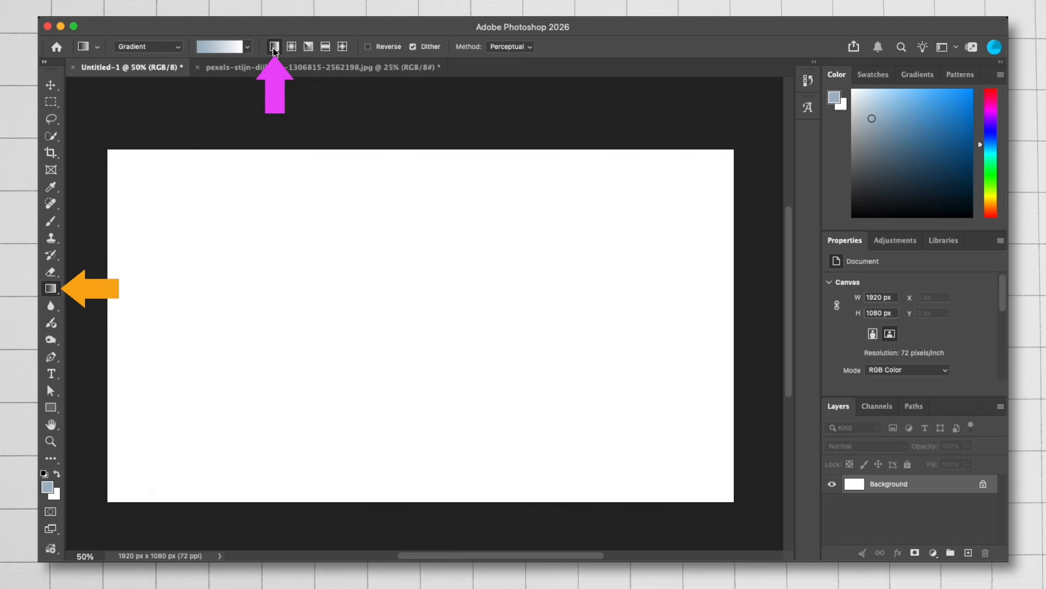
drag(136, 309, 700, 309)
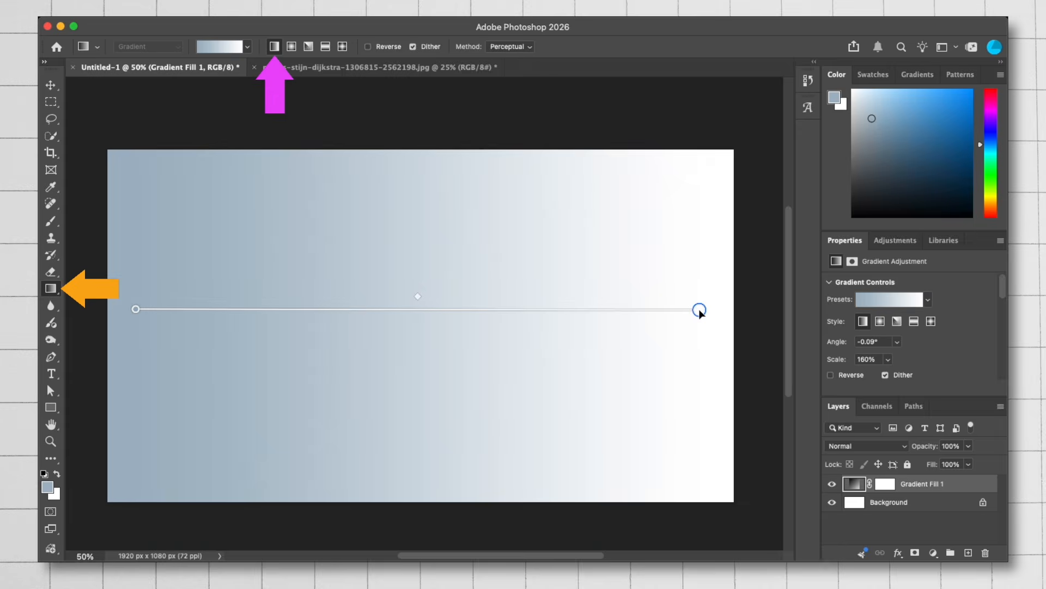
Draw a radial gradient outward from a centre in the canvas's left half at about 59% scale, and undo it.
click(292, 47)
drag(208, 269, 225, 271)
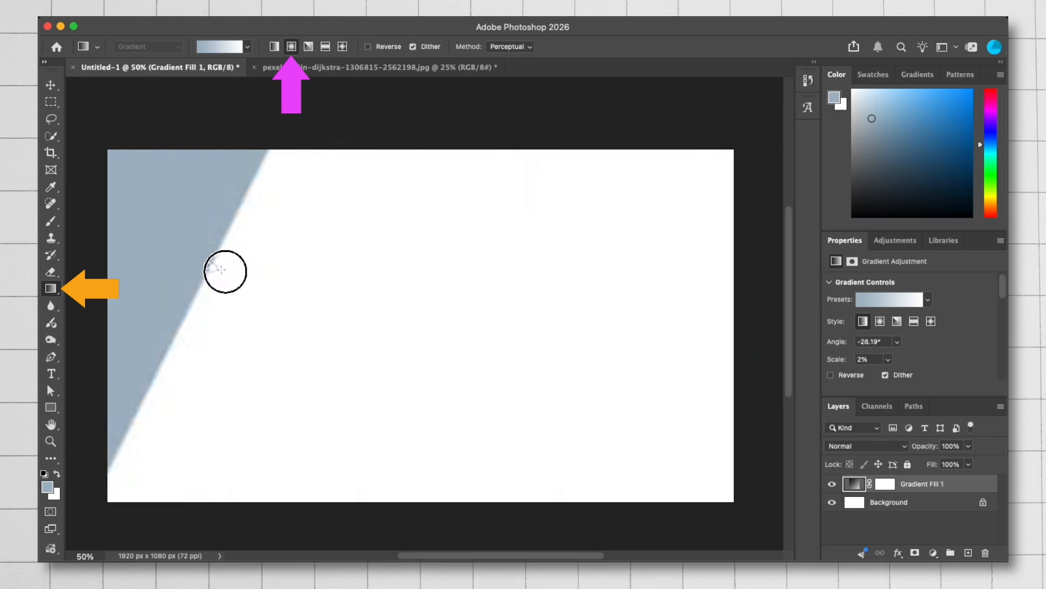
drag(225, 272, 569, 344)
drag(324, 294, 532, 293)
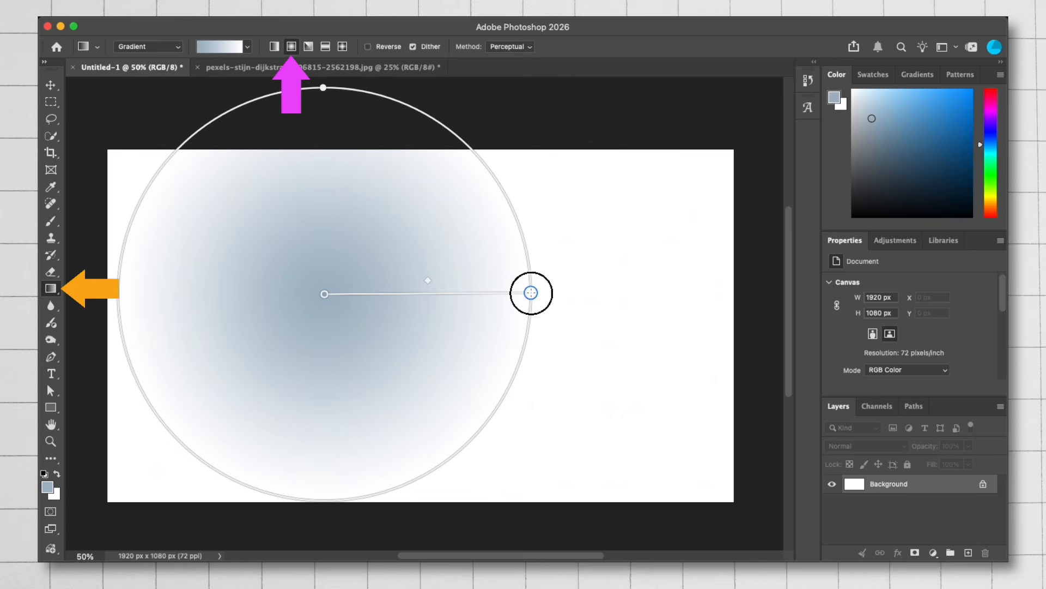
drag(531, 293, 532, 294)
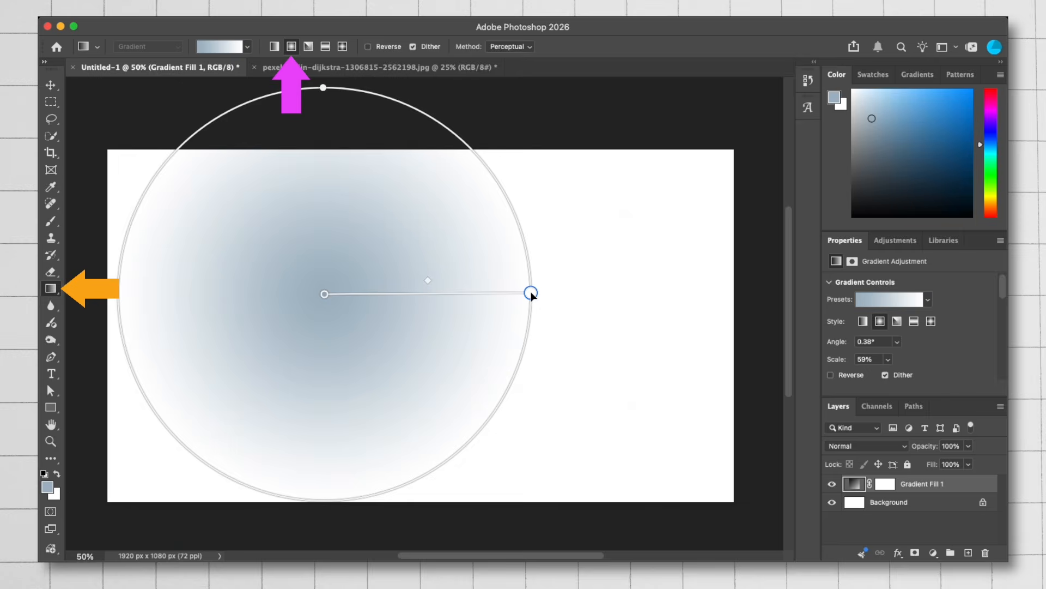
key(super+z)
Draw a nearly horizontal angle gradient starting in the canvas's left part, and undo it.
click(309, 46)
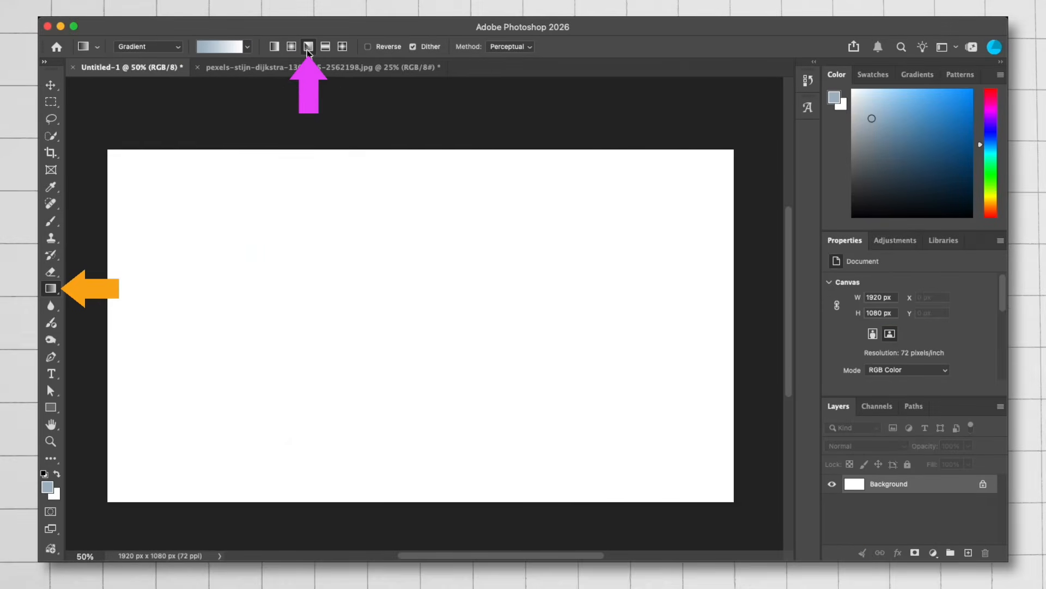
drag(200, 273, 558, 280)
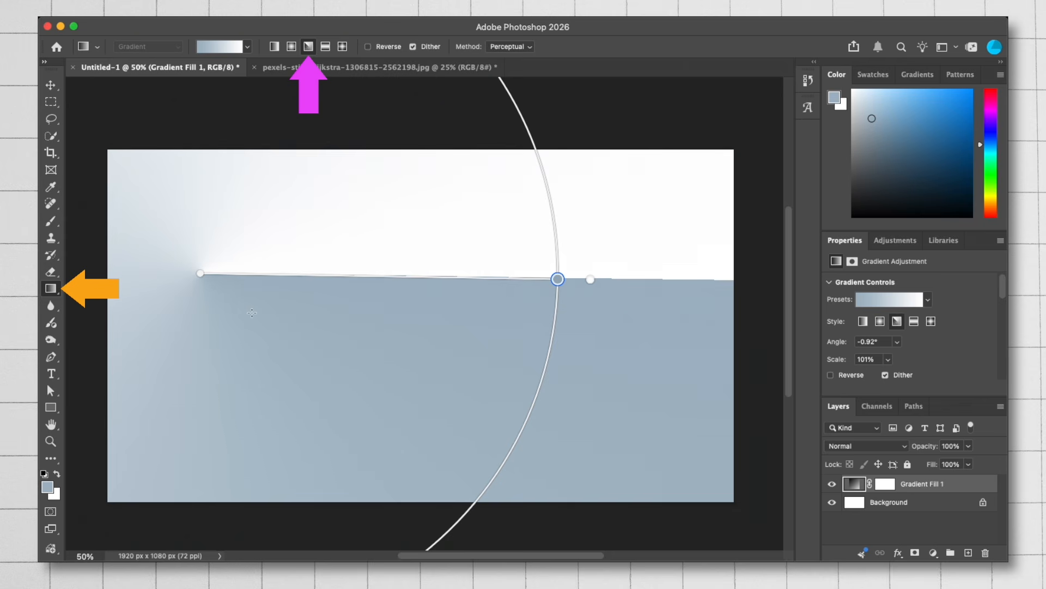
key(super+z)
Draw a short, nearly vertical reflected gradient in the lower middle of the canvas.
click(327, 48)
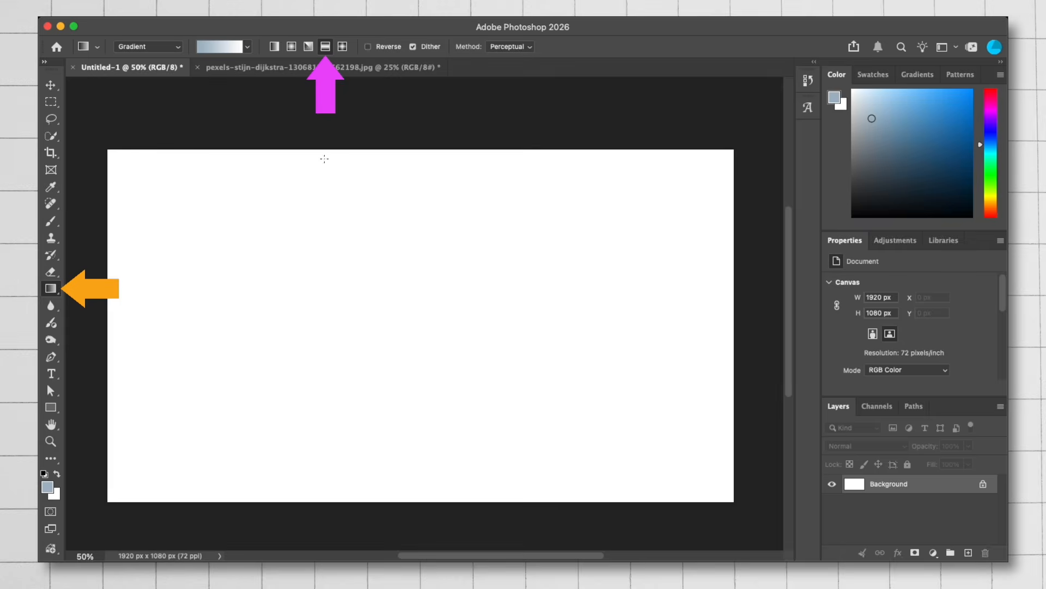
drag(413, 413, 418, 445)
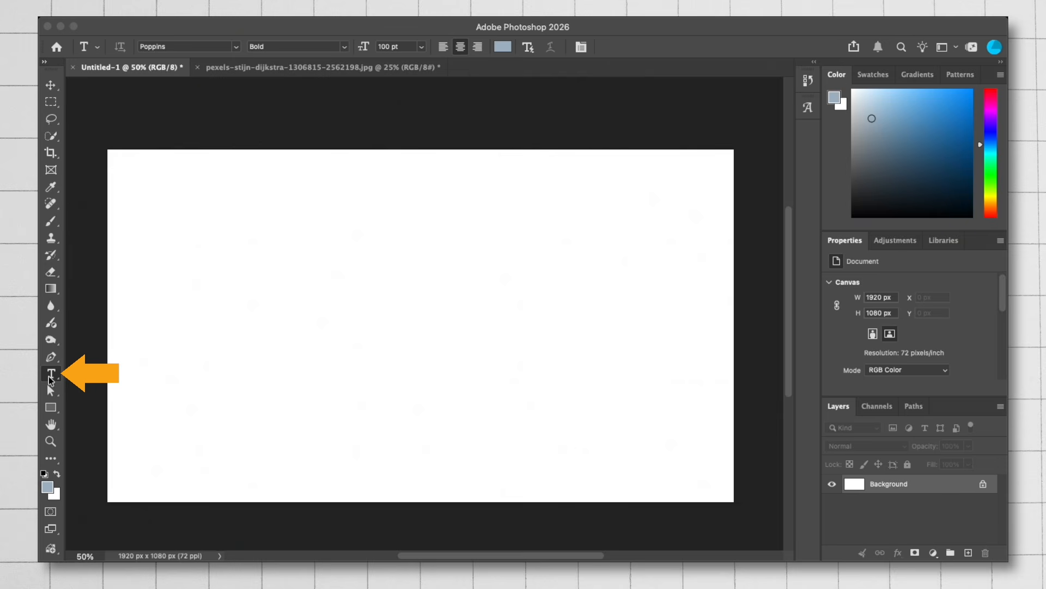
Add horizontal text reading "HELLO" in the upper left area of the blank canvas and select all of it.
click(49, 377)
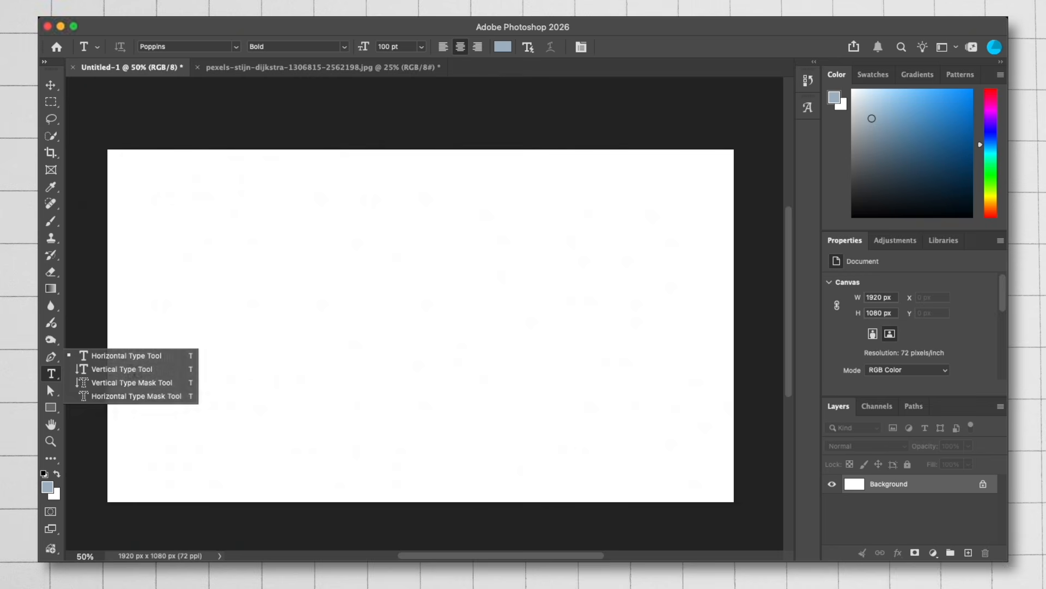
click(135, 355)
drag(197, 219, 564, 359)
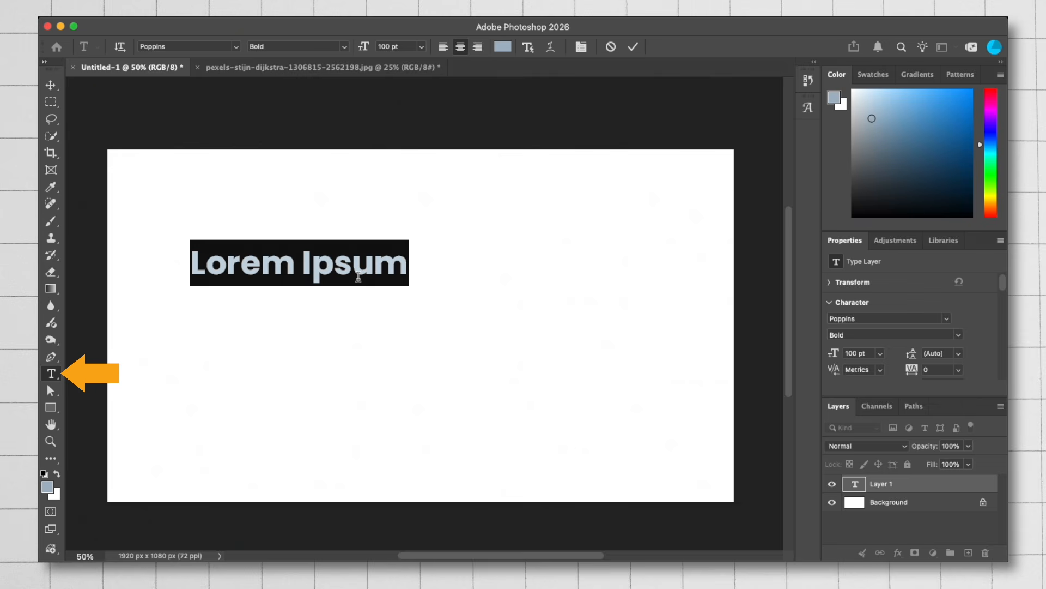
text(HELLO)
key(ctrl+a)
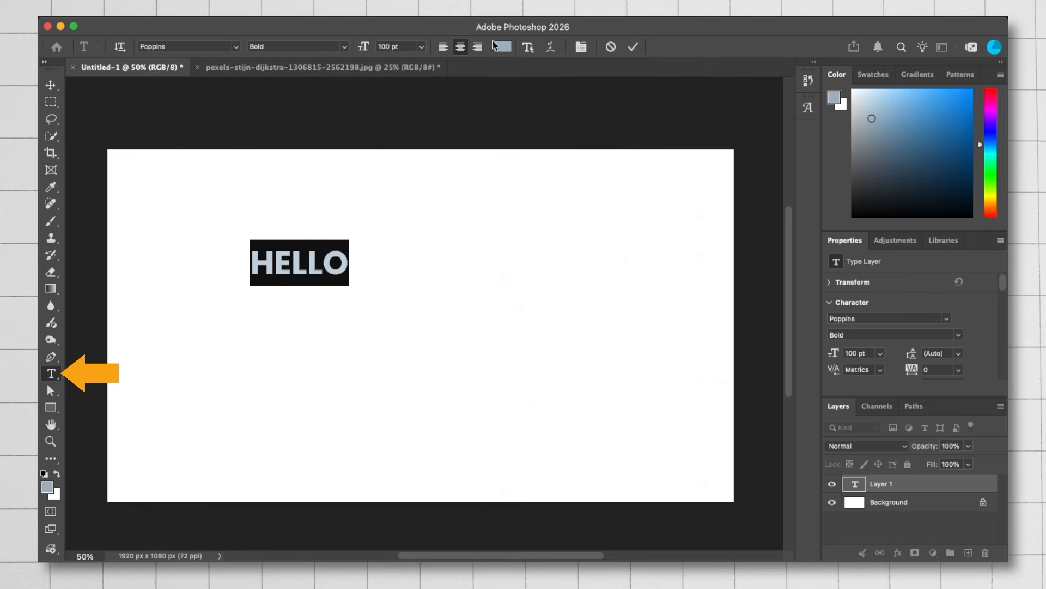
Try the left, centre and right alignments on the HELLO text.
click(444, 48)
click(460, 48)
click(477, 48)
Set the colour of the HELLO text to bright blue.
click(501, 46)
click(96, 164)
click(239, 182)
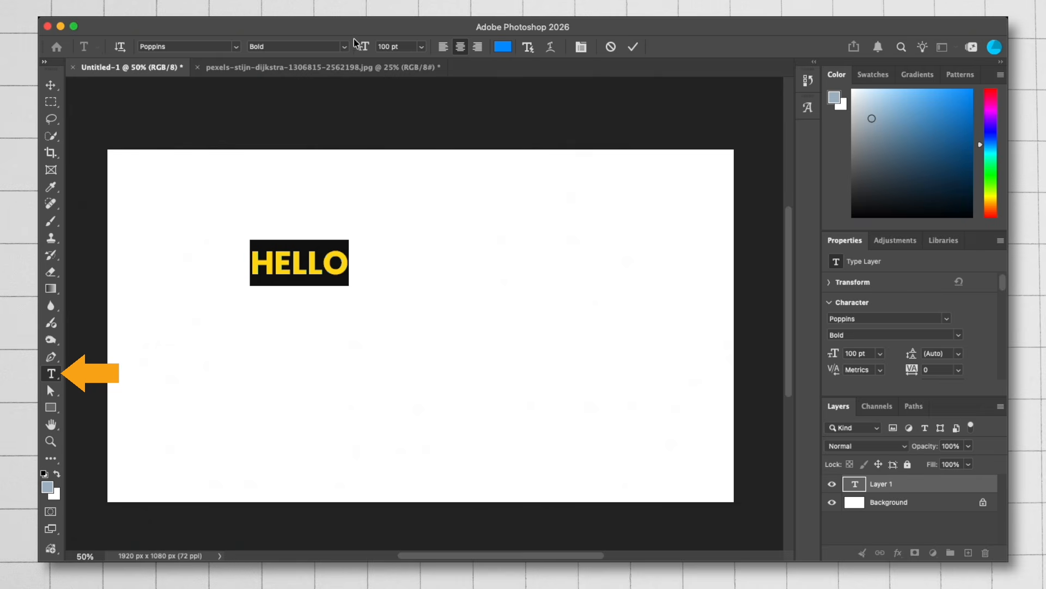
Enlarge the HELLO text to a font size of 270 pt.
click(421, 52)
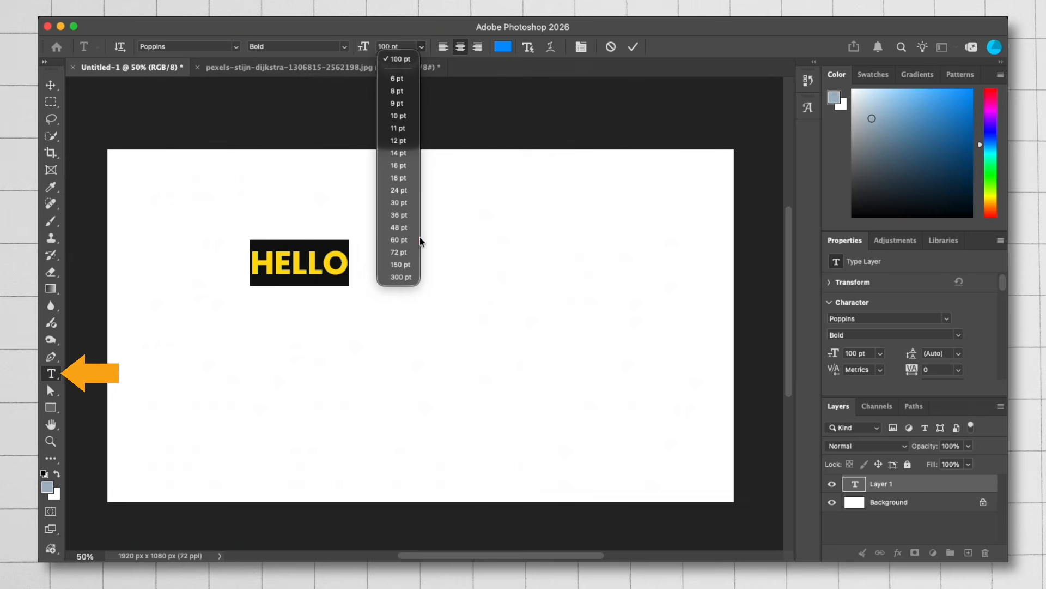
click(369, 33)
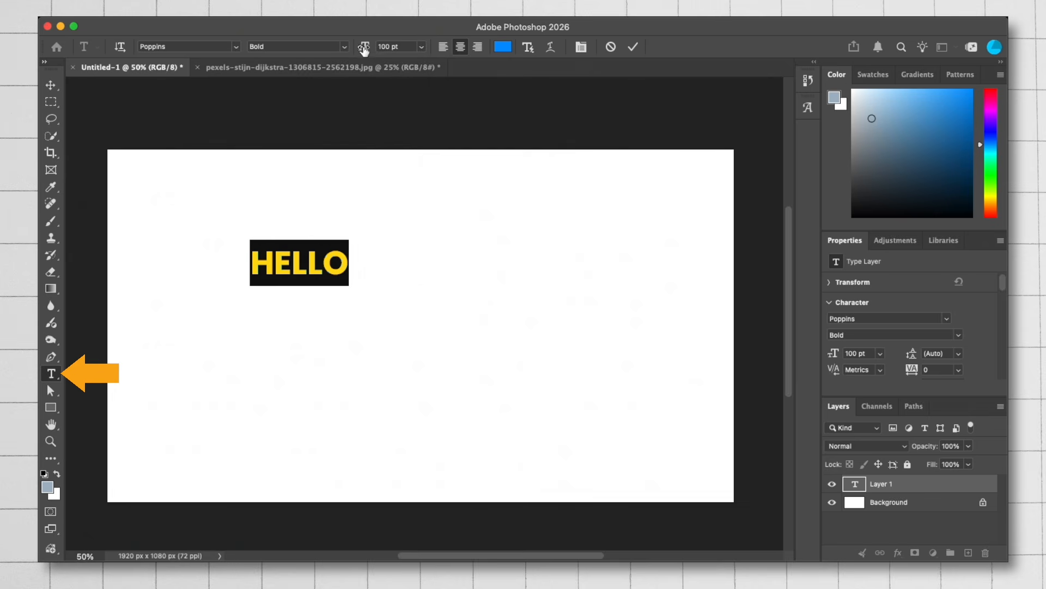
click(363, 49)
drag(363, 49, 474, 48)
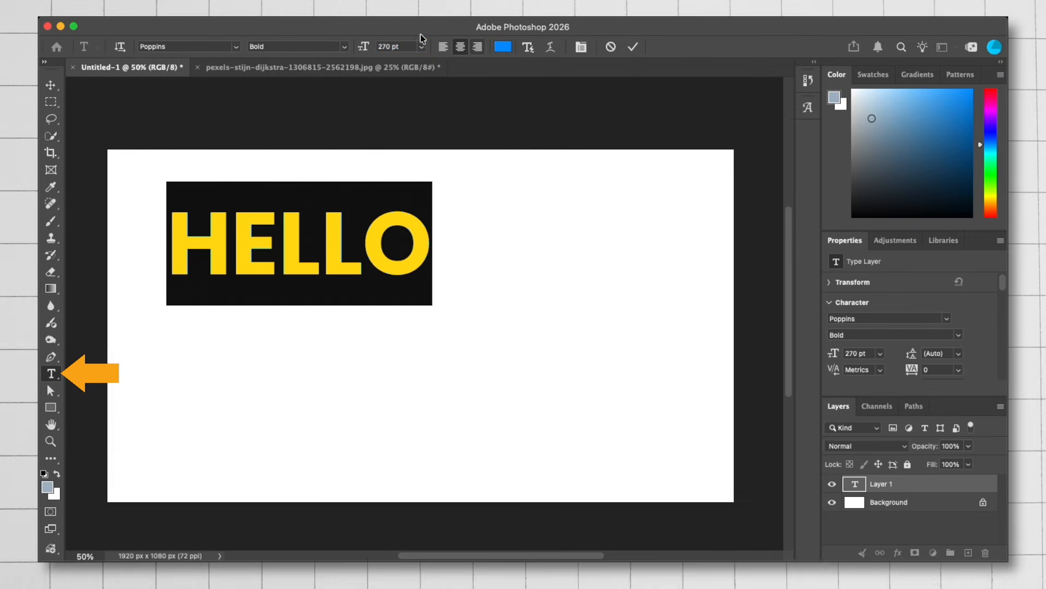
Look through the available font families and the Poppins font styles for the HELLO text.
click(237, 47)
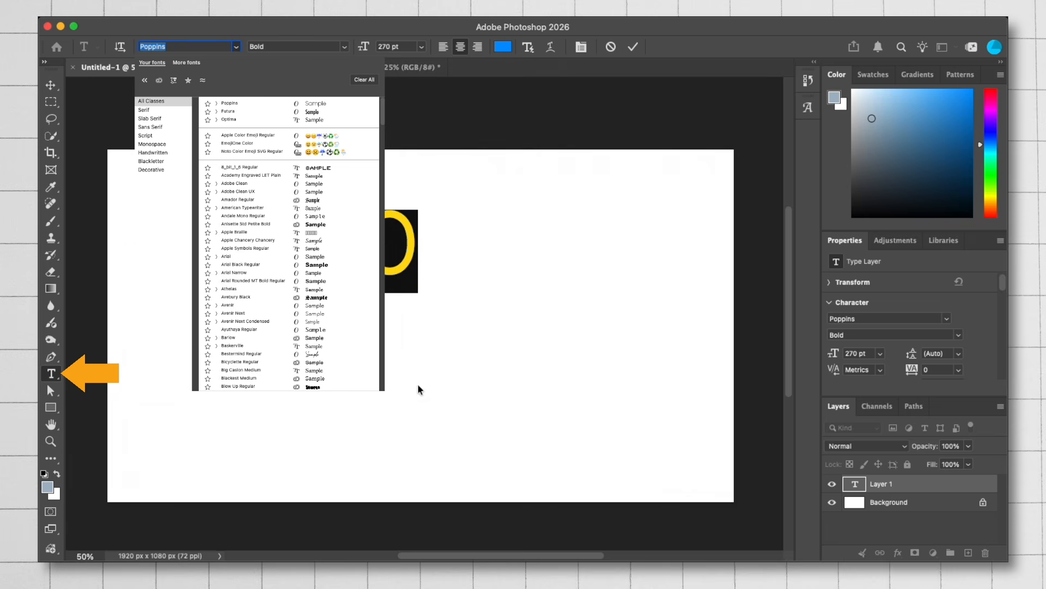
click(336, 41)
click(345, 47)
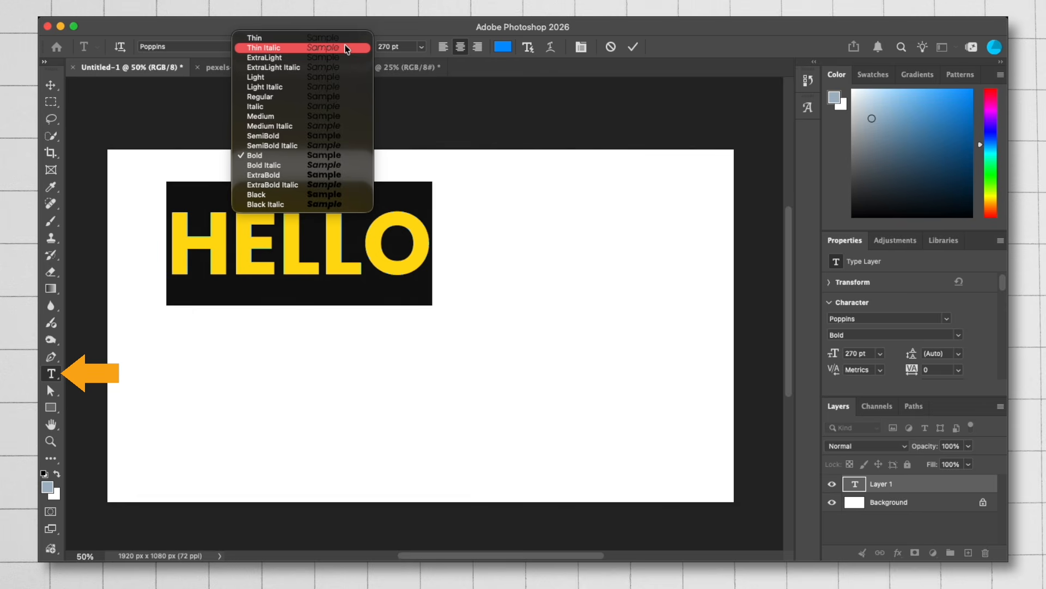
click(388, 29)
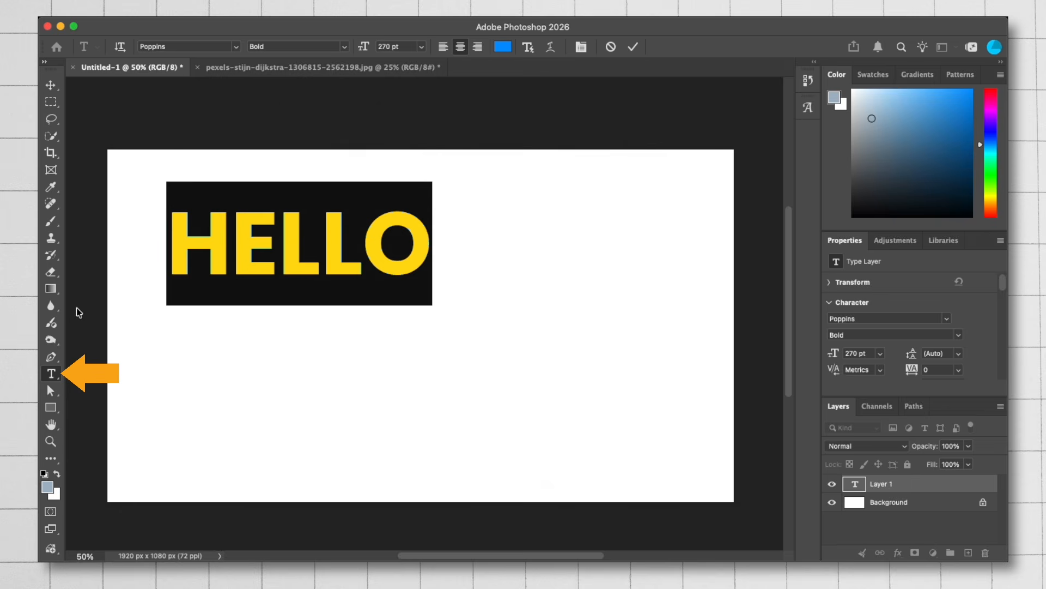
Commit the HELLO text and start a vertical text line to its right with the Vertical Type tool.
click(51, 375)
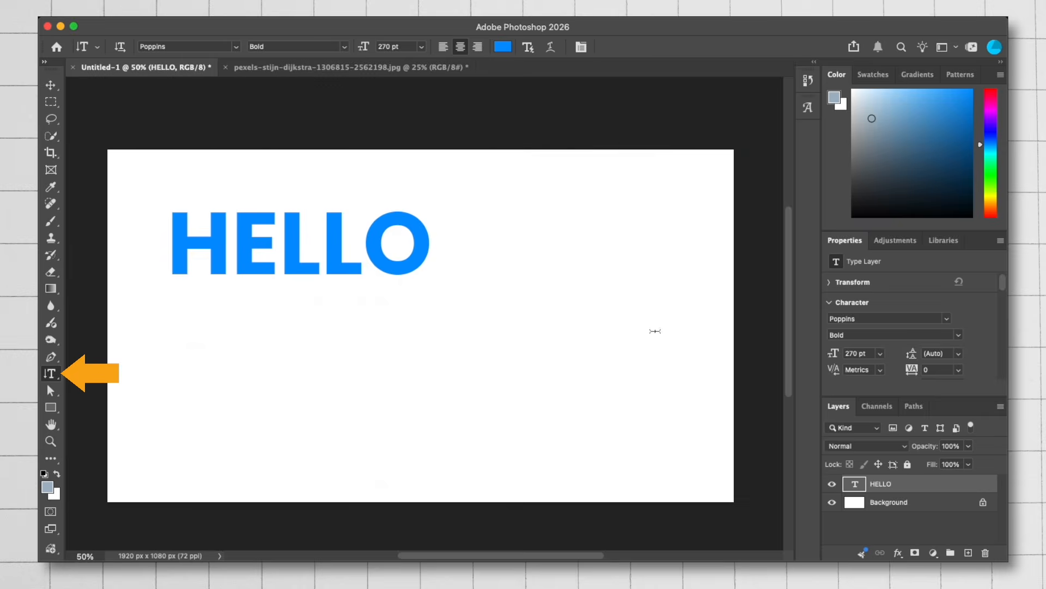
click(544, 212)
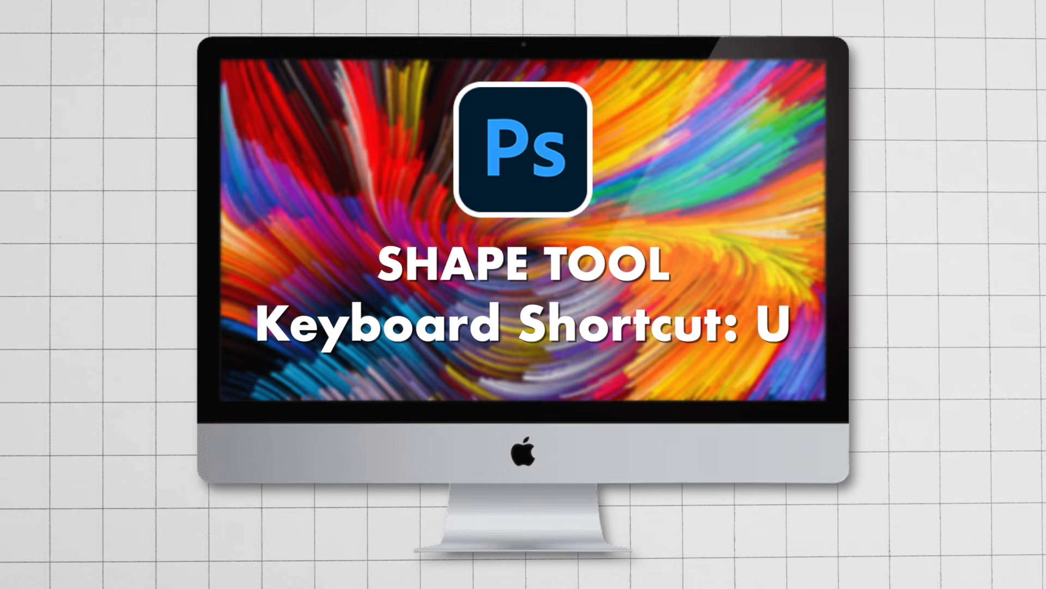
Draw a cyan rectangle about 979 by 676 px near the middle of the blank canvas and slightly round its corners.
click(51, 406)
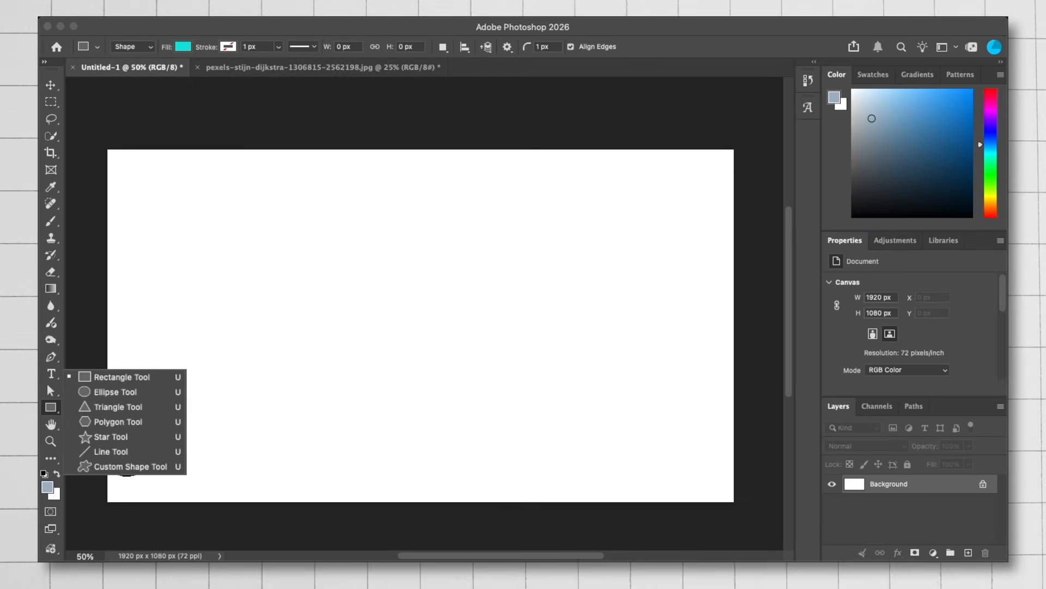
click(122, 377)
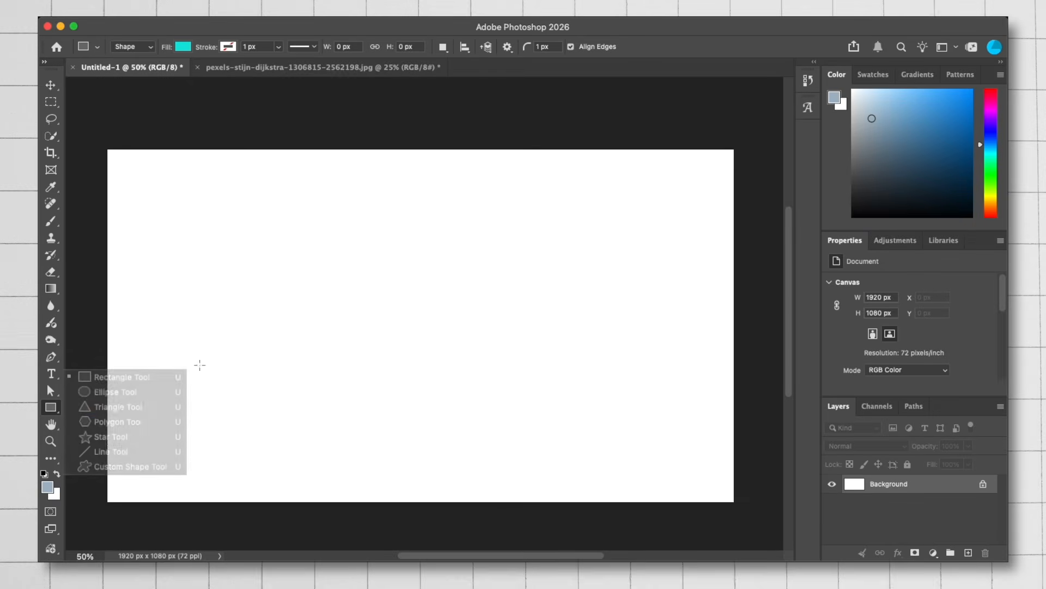
drag(240, 231, 559, 452)
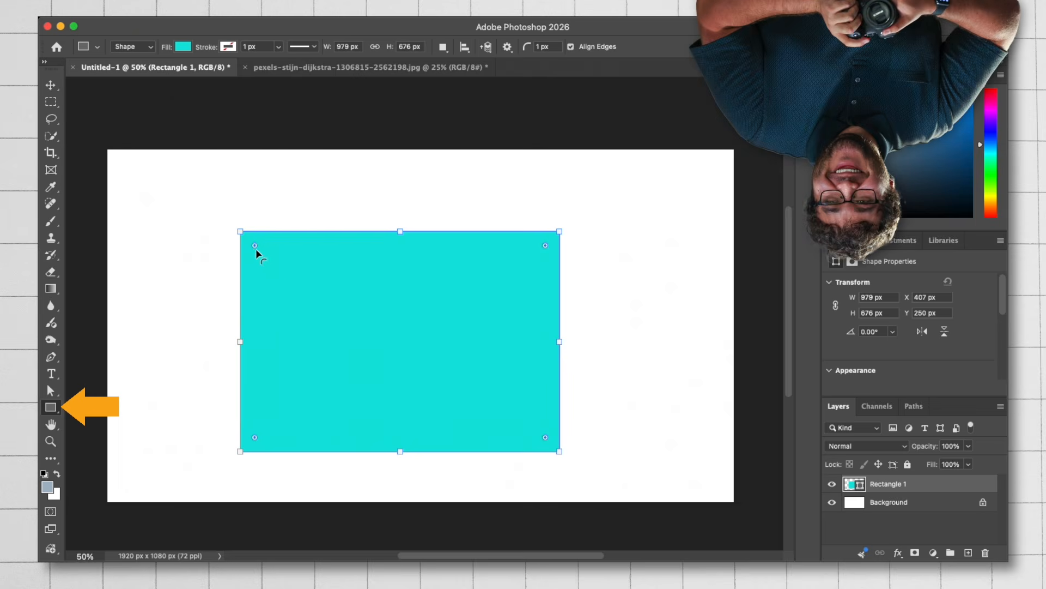
drag(254, 248, 261, 254)
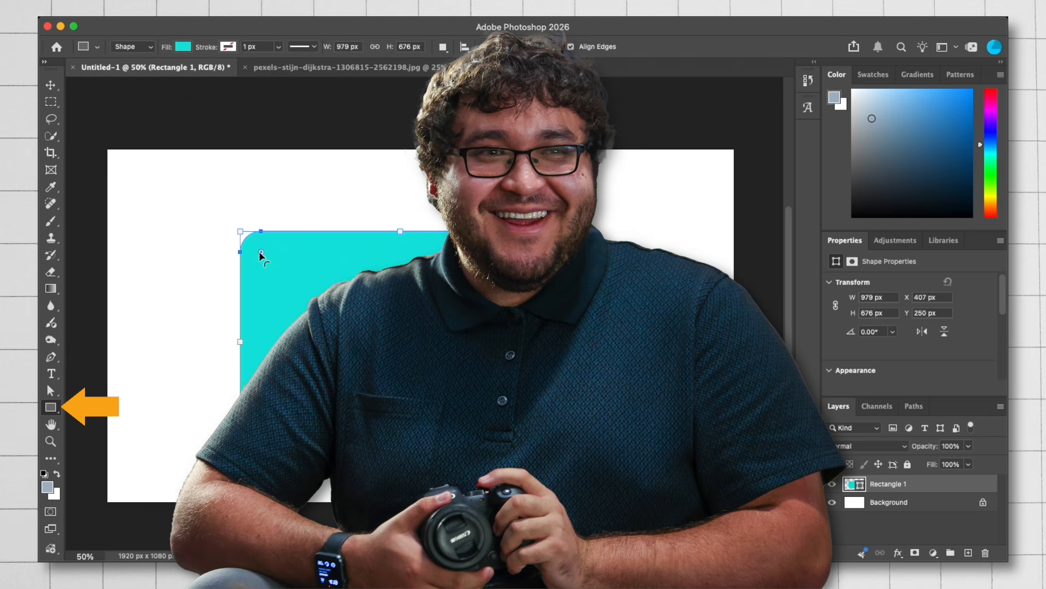
Draw a cyan five-sided polygon about 624 by 593 px near the middle of the blank canvas.
click(50, 407)
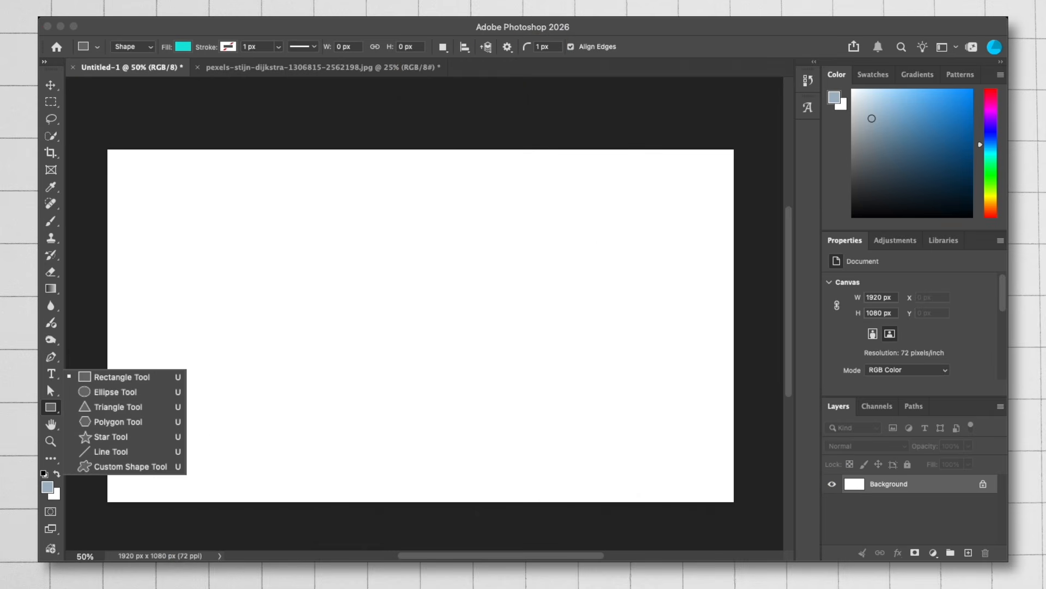
click(117, 421)
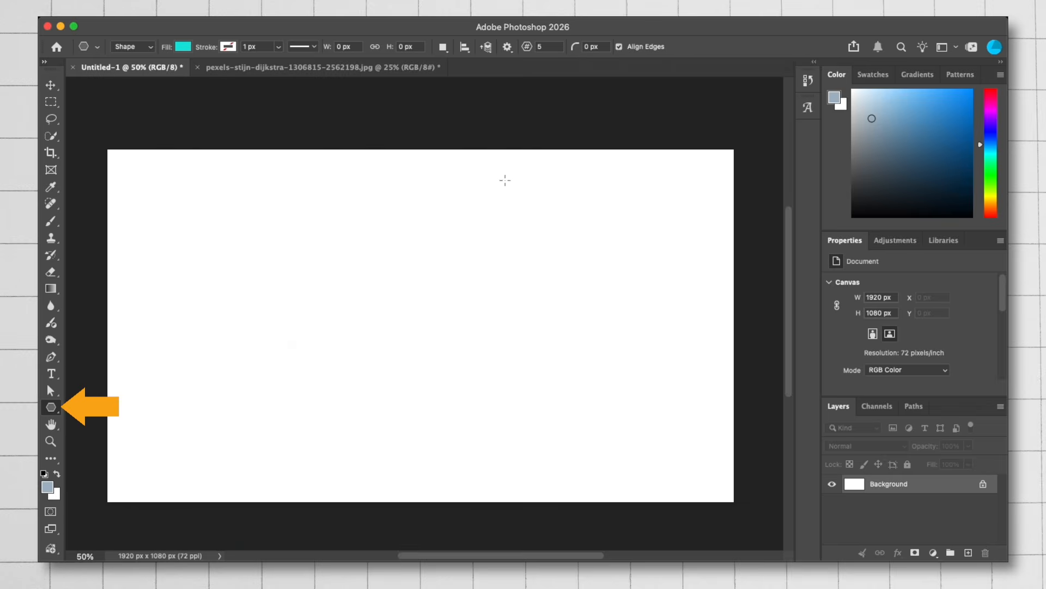
drag(283, 251, 529, 461)
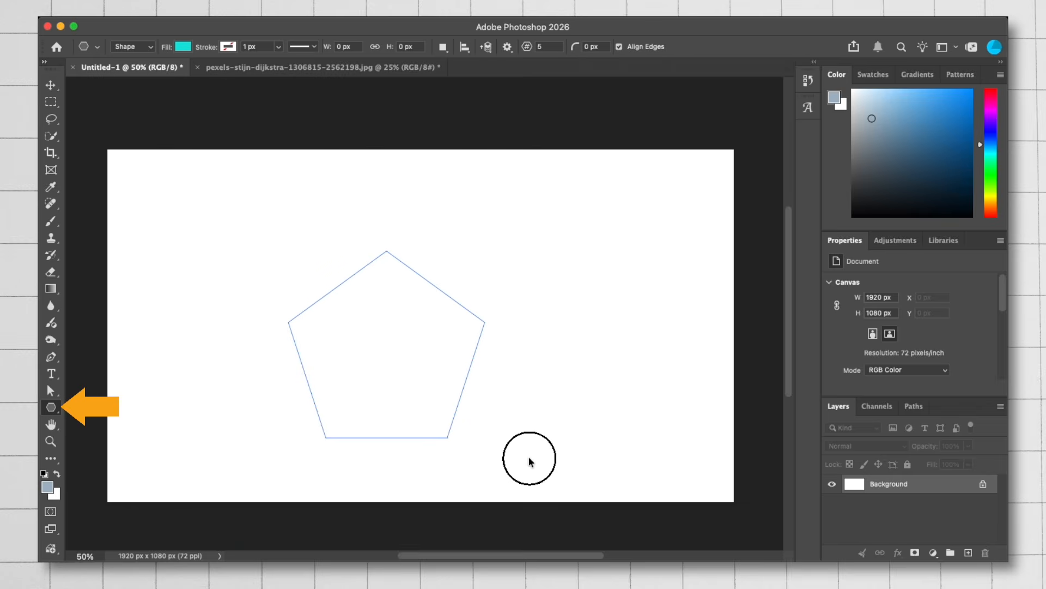
drag(529, 461, 578, 436)
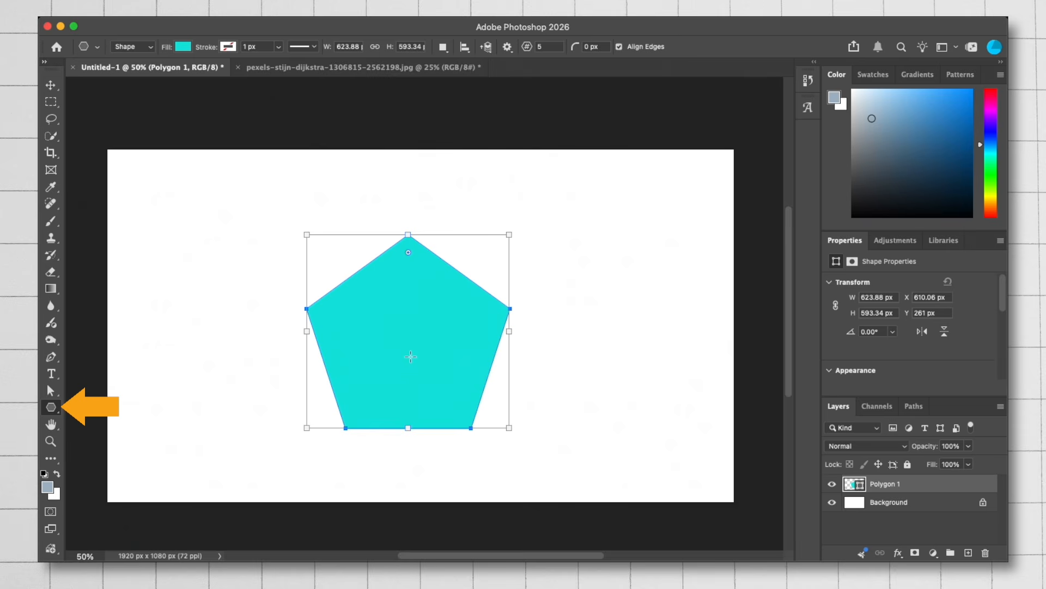
Give the pentagon a red stroke 10.84 px wide.
click(229, 49)
click(200, 110)
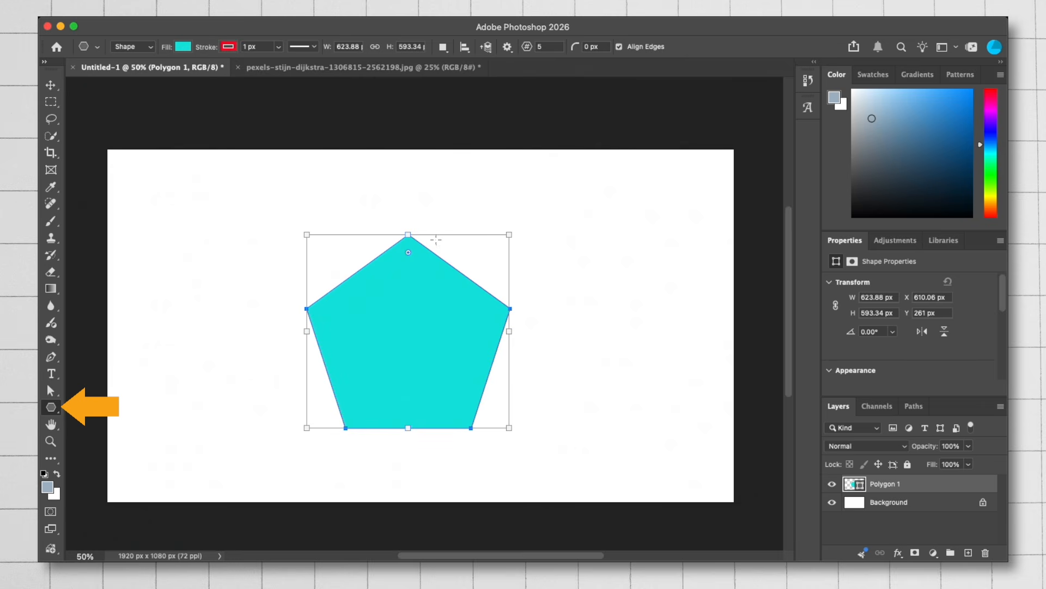
click(278, 47)
drag(278, 61, 289, 62)
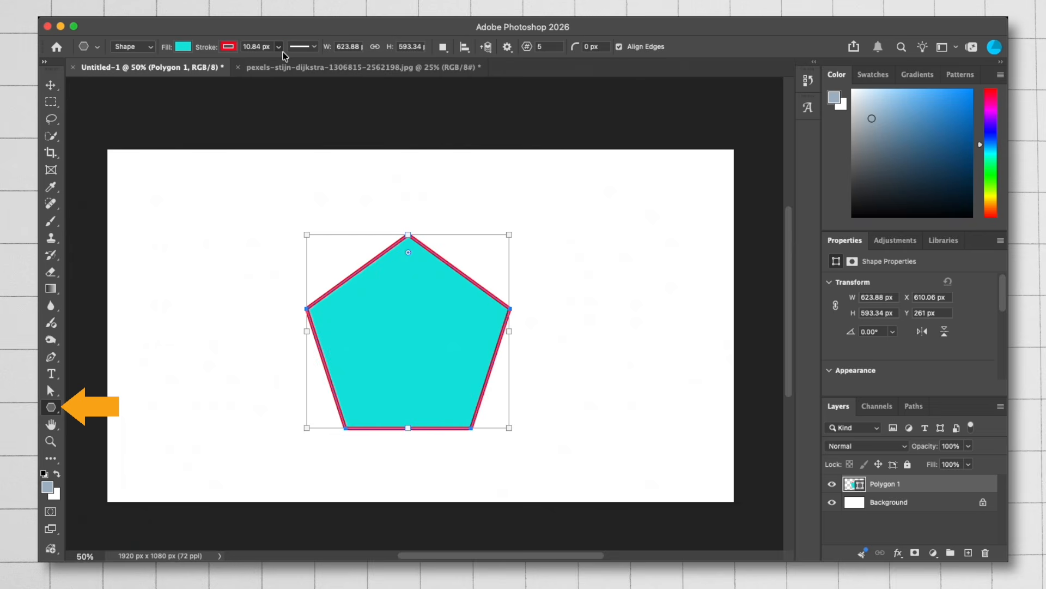
Try the dashed and dotted line styles on the pentagon's stroke, and return it to a solid line.
click(307, 47)
click(302, 106)
click(302, 125)
click(302, 87)
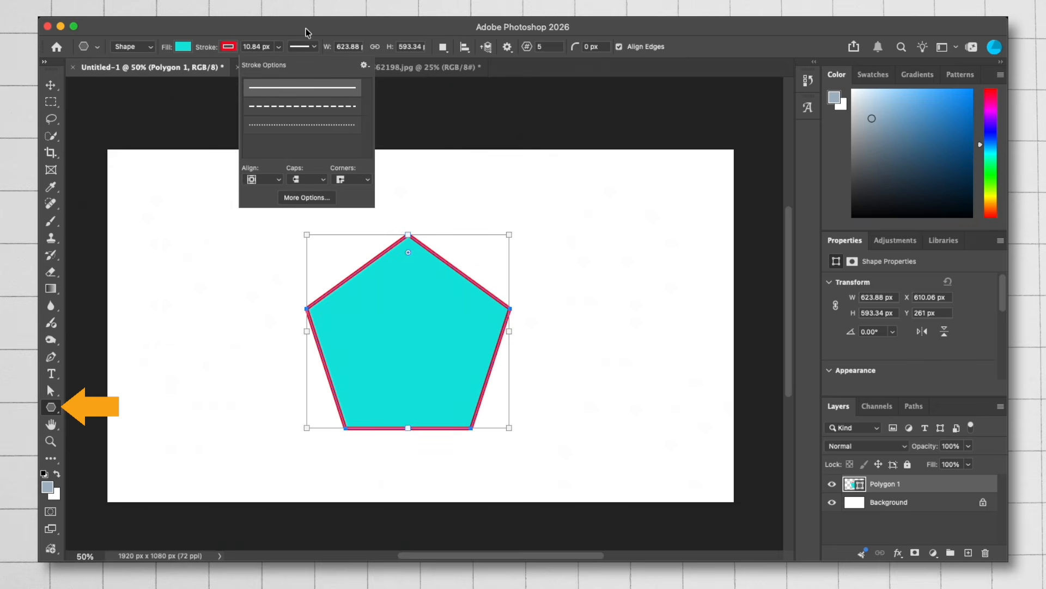